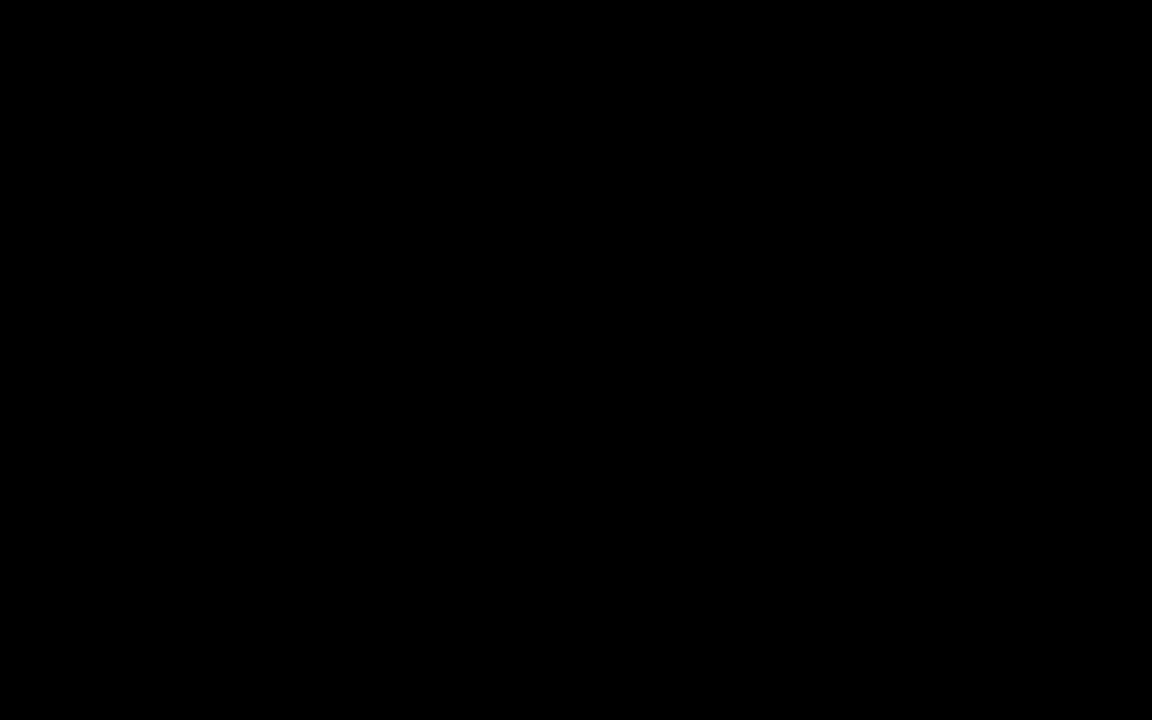
Zoom out both views, widen the right view and orbit it to an angled User Ortho view.
scroll(1052, 231, down, 2)
scroll(1052, 231, down, 2)
scroll(1052, 231, down, 2)
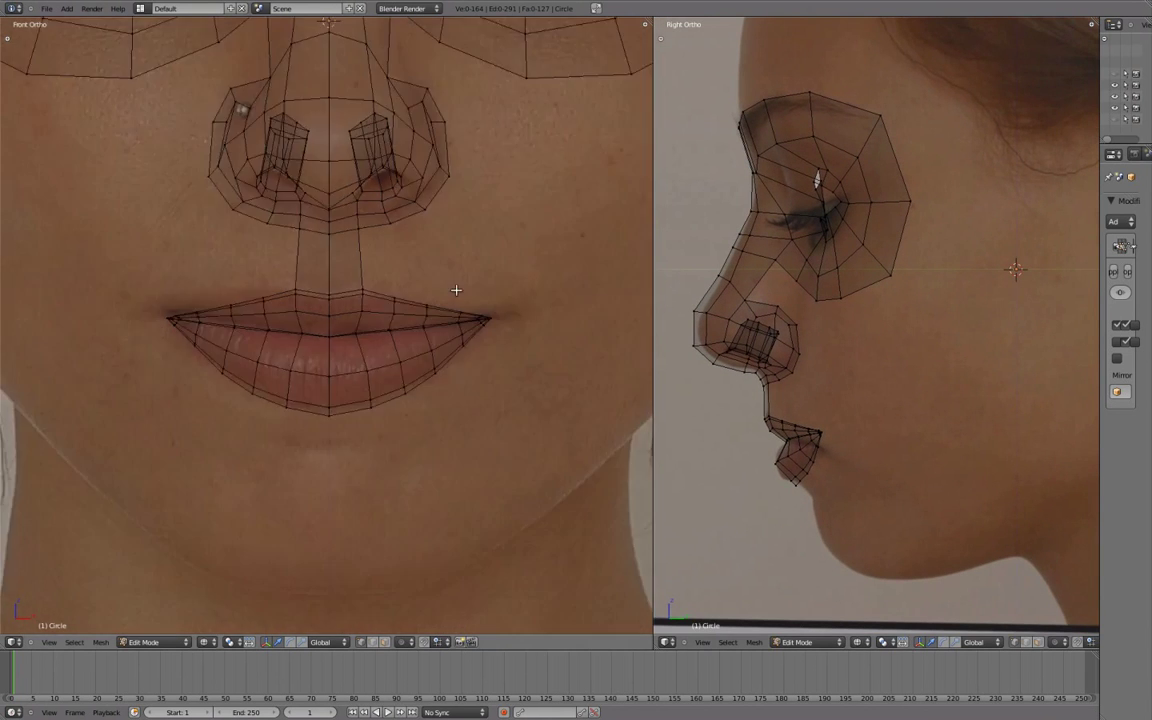
scroll(456, 290, down, 3)
drag(652, 292, 528, 300)
mouse_move(758, 344)
middle_down()
mouse_move(840, 400)
mouse_move(856, 432)
mouse_move(895, 377)
mouse_move(818, 470)
mouse_move(923, 347)
mouse_move(1010, 345)
mouse_move(952, 209)
middle_up()
Leave Edit Mode and orbit around the whole mask to inspect the mesh and lips.
key(Tab)
mouse_move(742, 308)
middle_down()
mouse_move(689, 296)
mouse_move(770, 292)
middle_up()
shift+scroll(828, 311, down, 4)
scroll(797, 352, up, 3)
mouse_move(797, 352)
middle_down()
mouse_move(826, 432)
mouse_move(812, 393)
mouse_move(899, 480)
middle_up()
key(Tab)
key(Tab)
scroll(830, 430, down, 3)
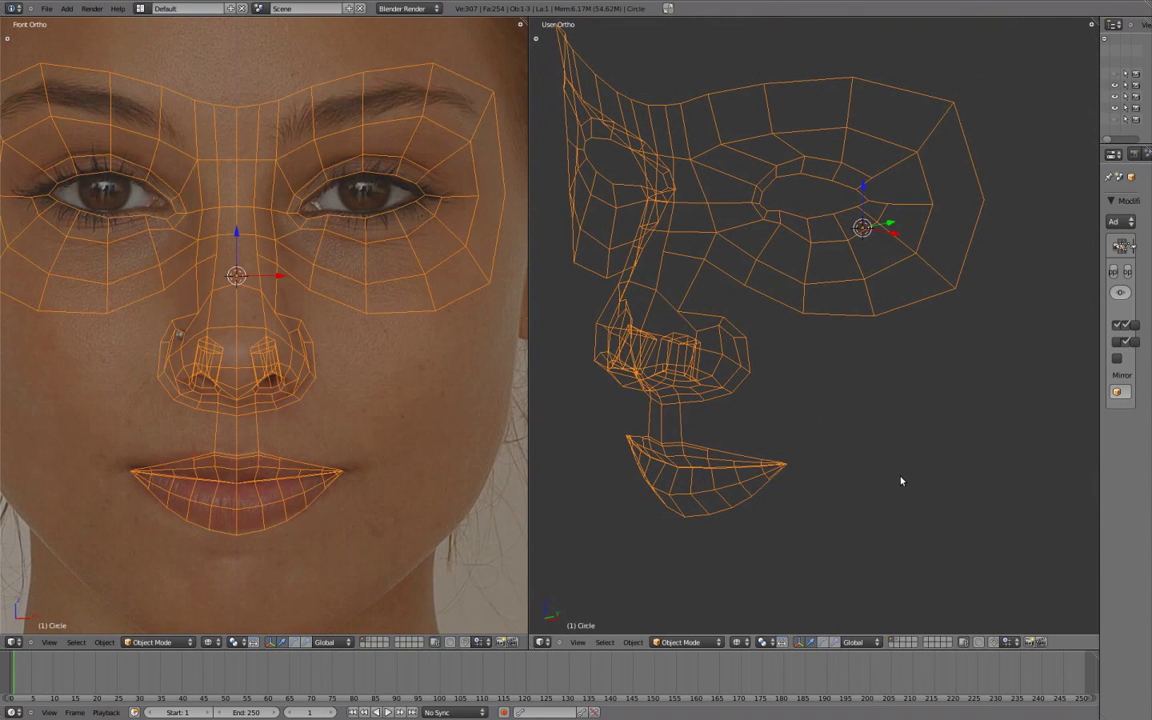
Turn on All Edges display for the mask in the properties sidebar.
key(n)
middle_drag(913, 391, 815, 389)
scroll(1056, 218, up, 1)
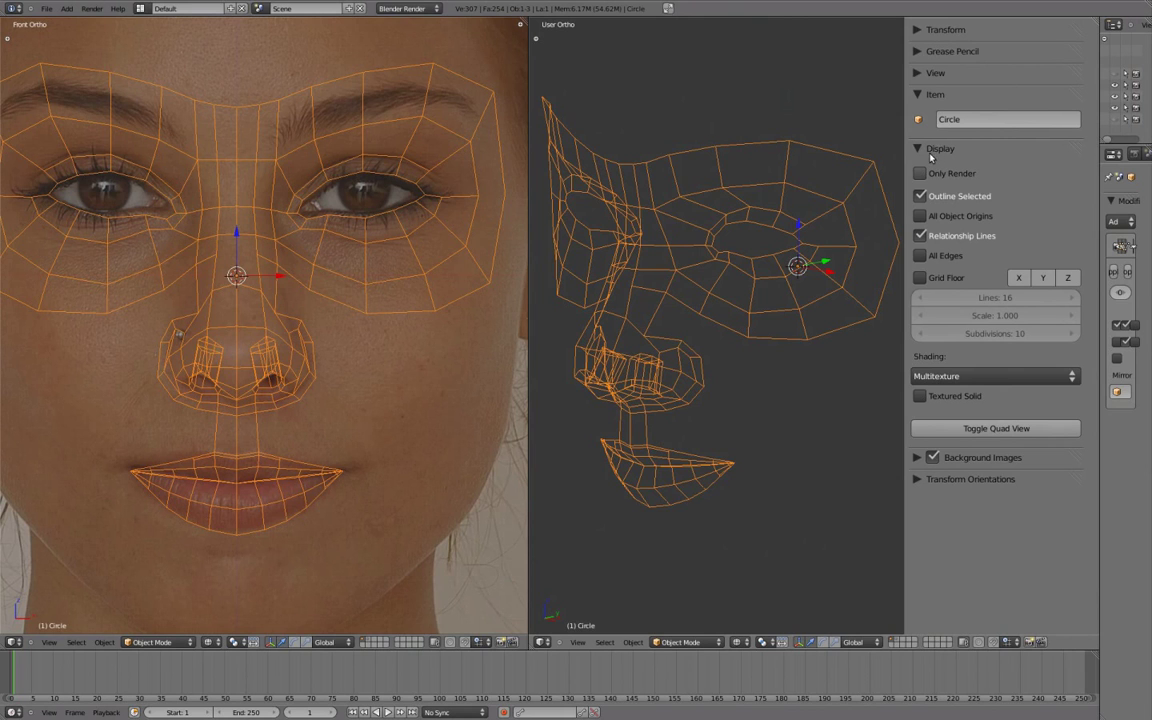
click(920, 256)
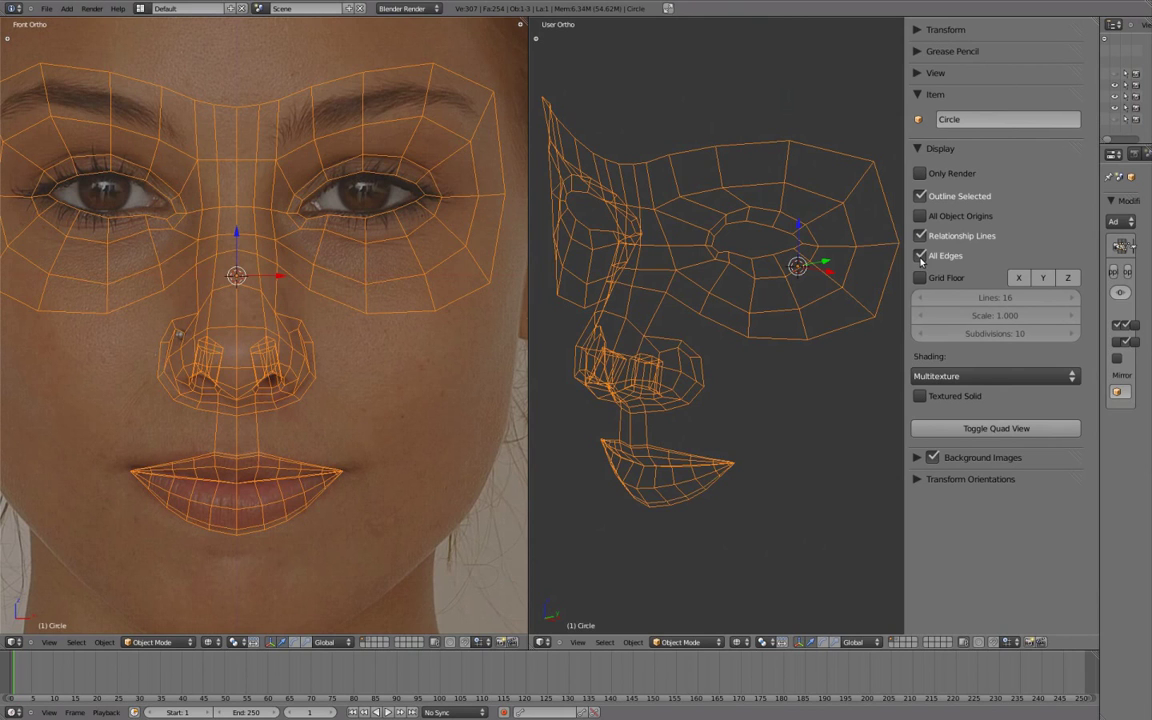
Deselect the mask, show it solid-shaded in the angled view and close the sidebar.
mouse_move(760, 300)
middle_down()
mouse_move(746, 324)
mouse_move(795, 275)
mouse_move(790, 377)
middle_up()
key(a)
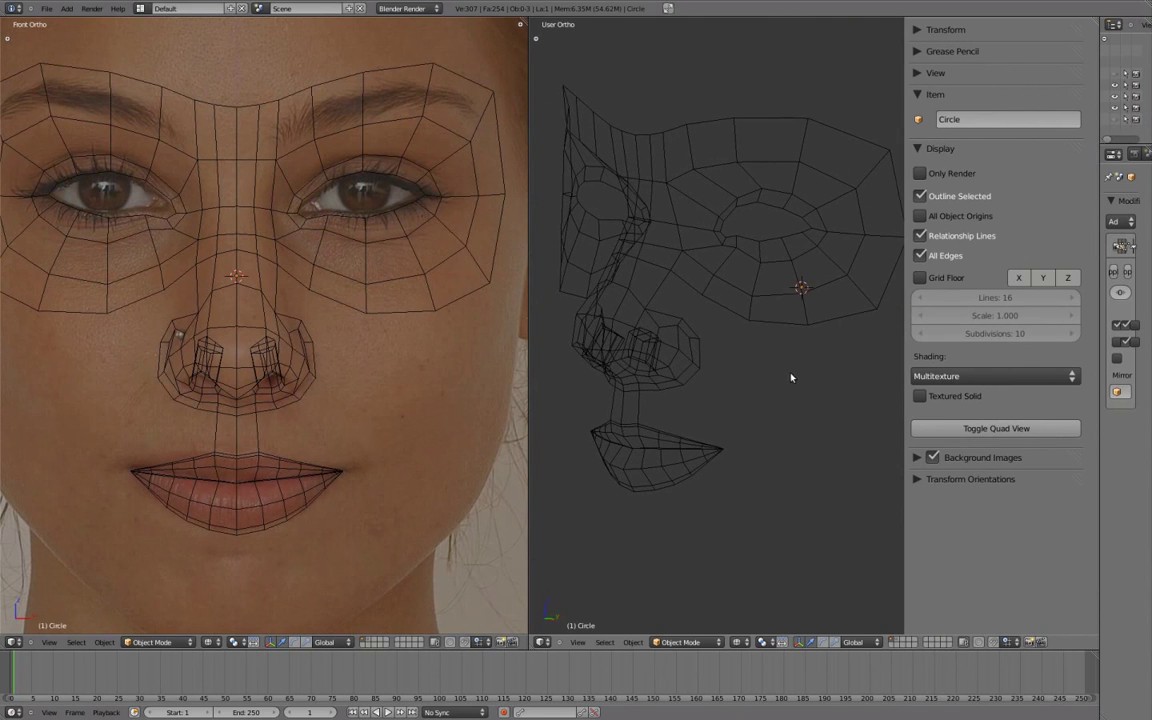
key(z)
key(n)
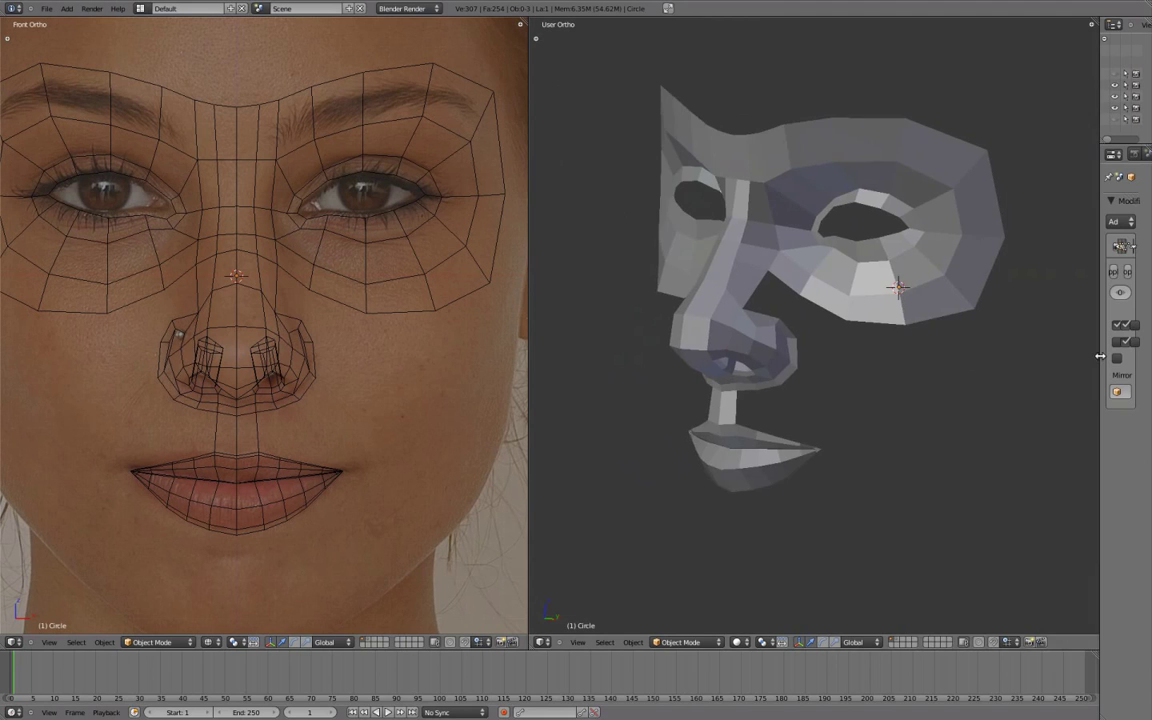
drag(1098, 358, 908, 312)
Collapse the Mirror modifier and add a Subdivision Surface with 2 view levels and Optimal Display.
click(919, 246)
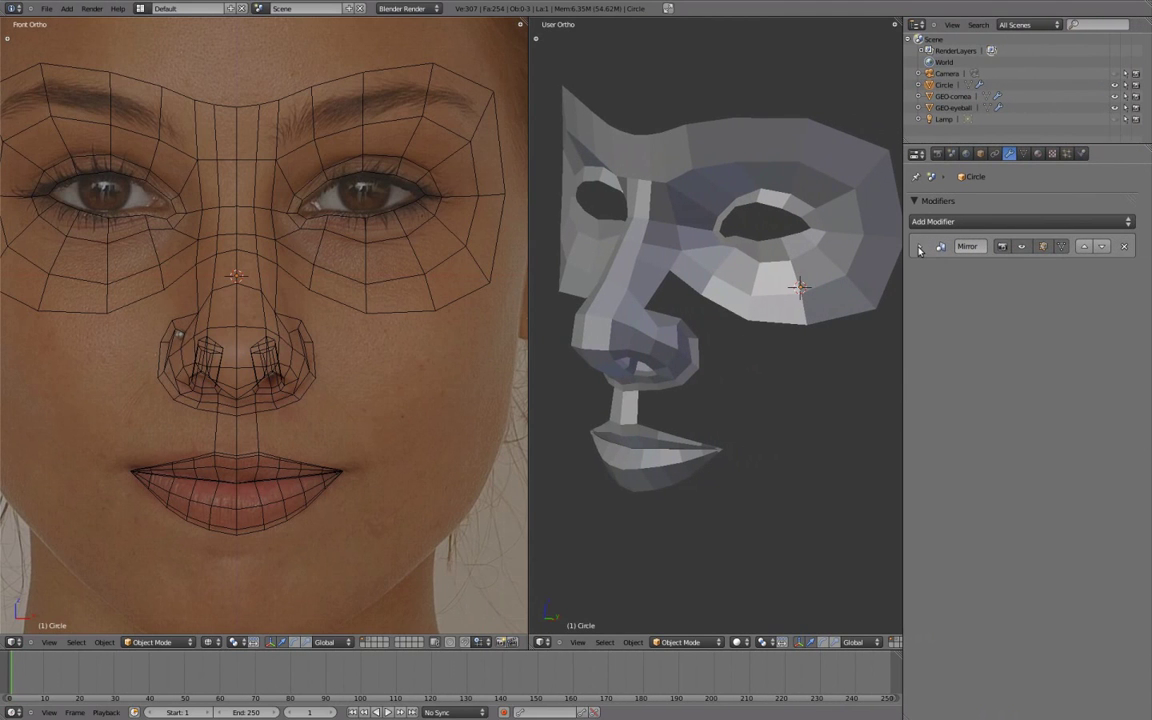
click(926, 222)
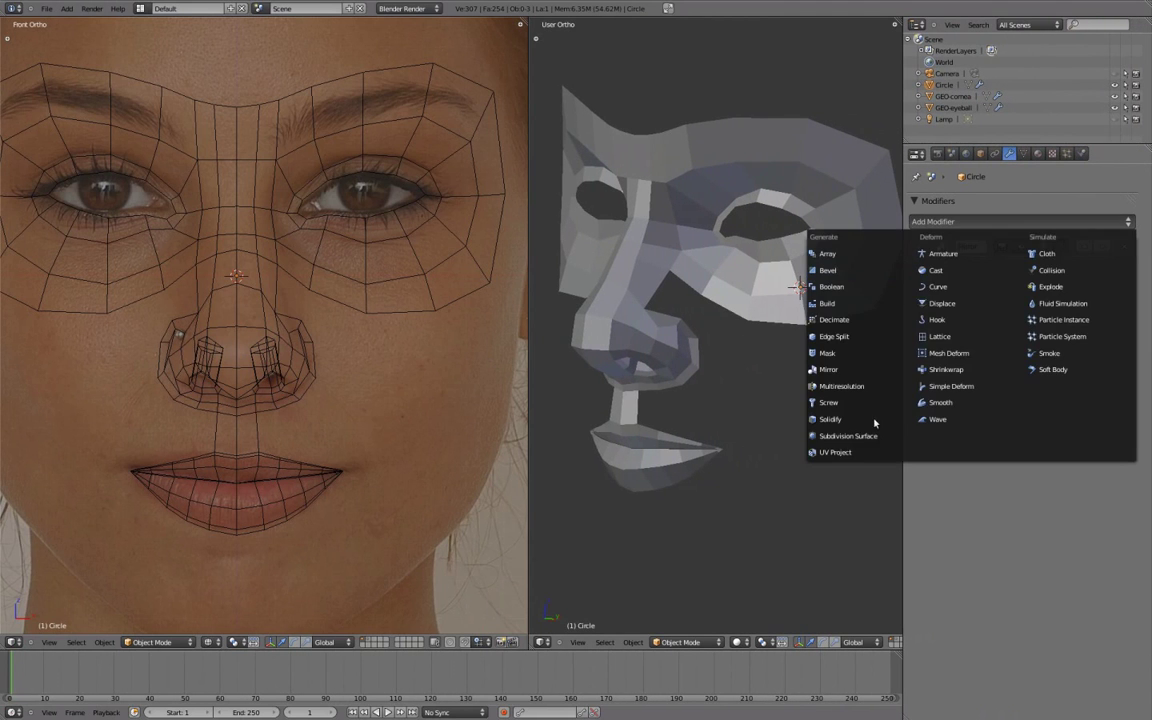
click(840, 437)
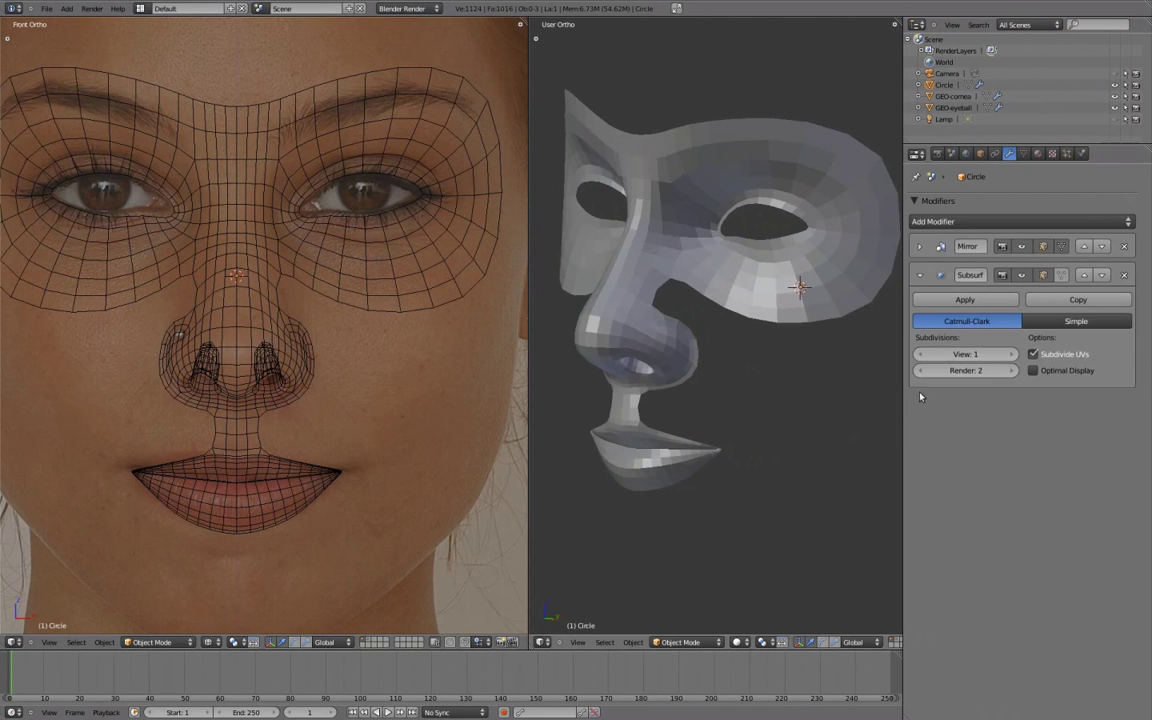
shift+middle_drag(848, 373, 860, 395)
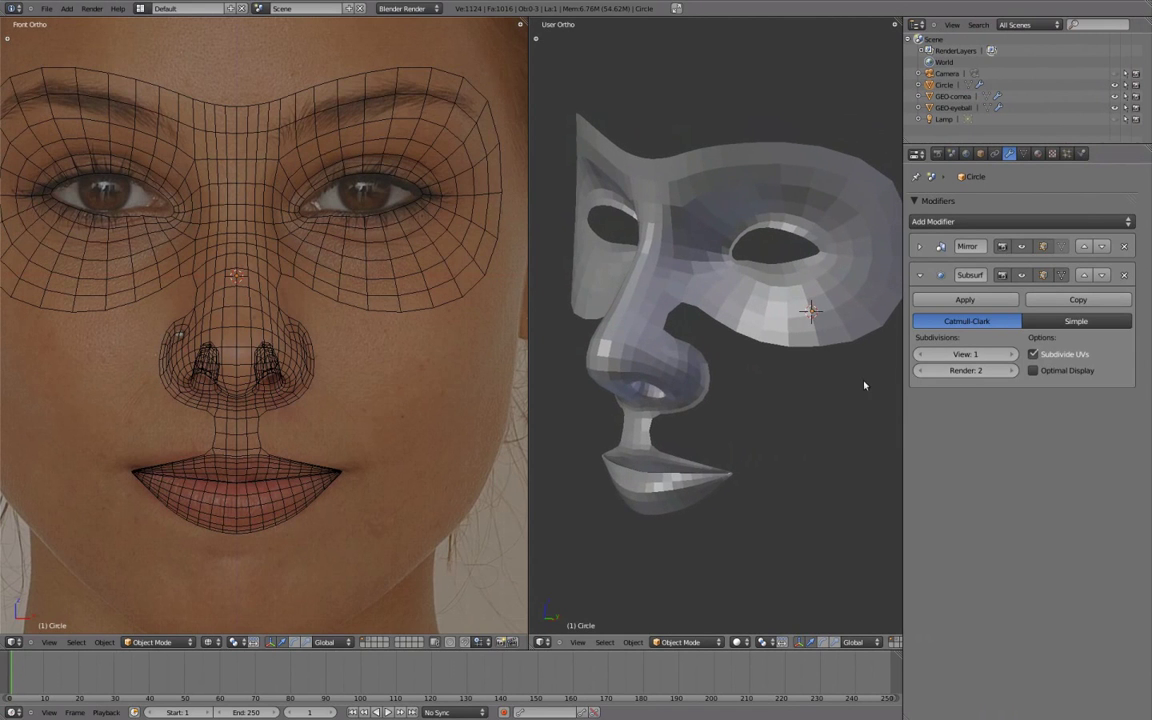
click(1012, 356)
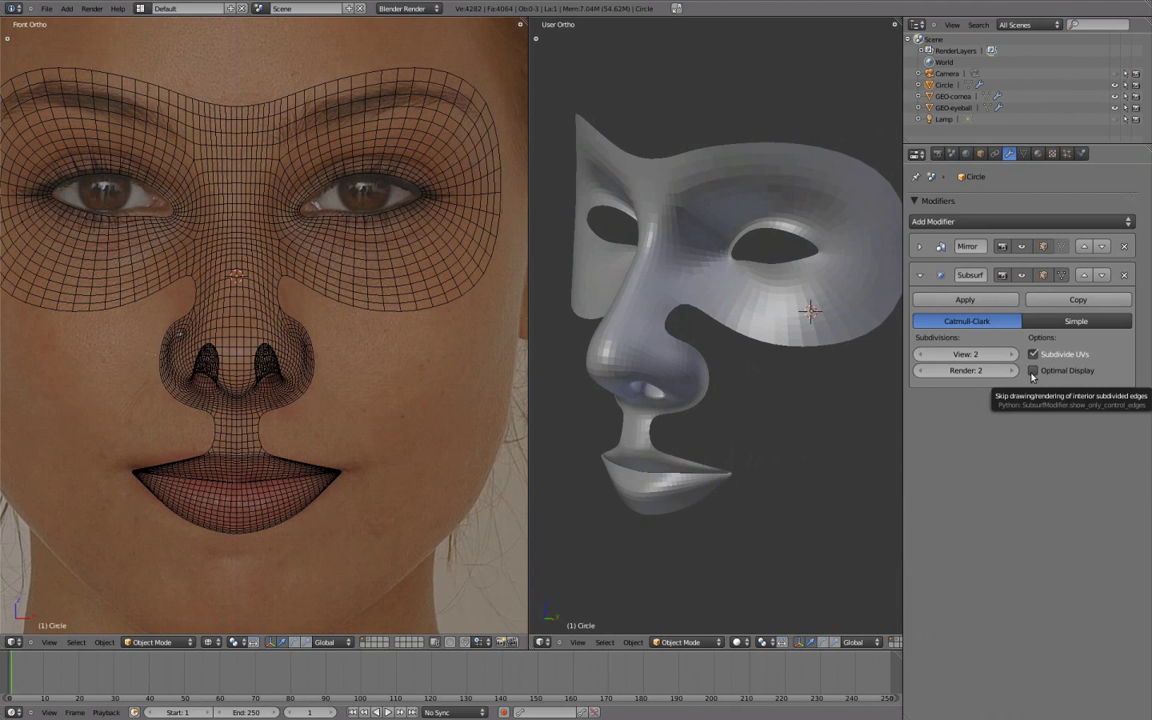
click(1033, 372)
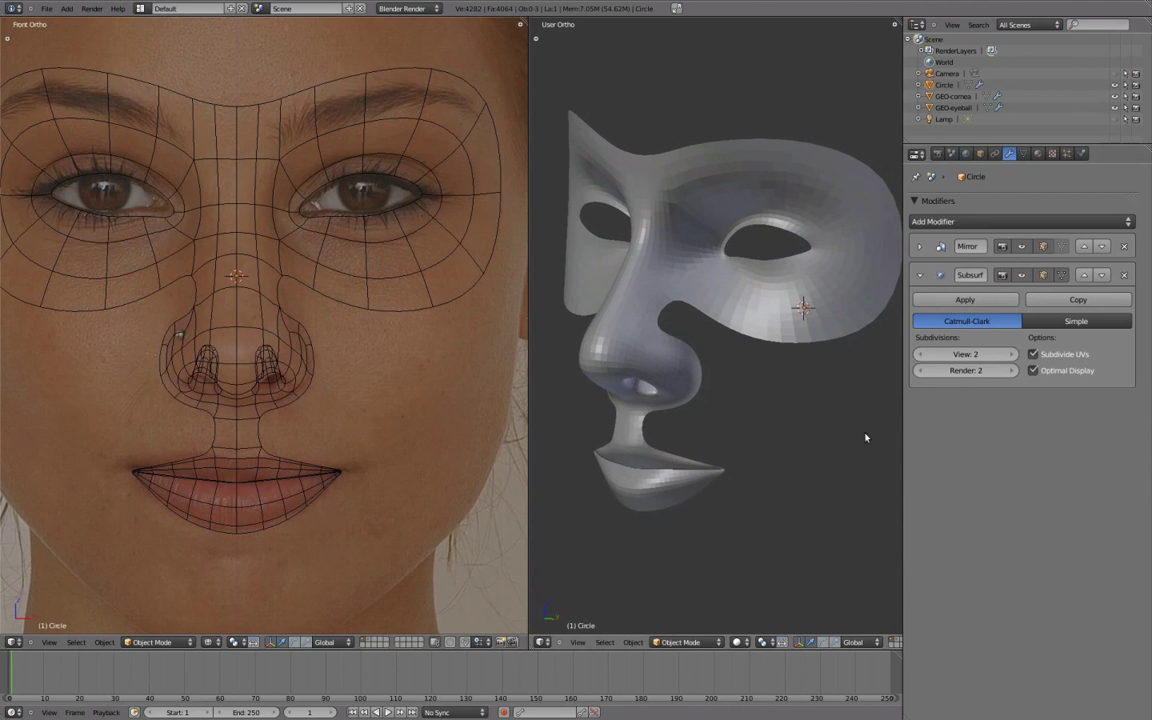
key(ctrl+Up)
Apply Shade Smooth to the whole mask mesh, then return to Object Mode.
mouse_move(511, 449)
middle_down()
mouse_move(674, 455)
mouse_move(663, 463)
mouse_move(532, 352)
mouse_move(632, 393)
middle_up()
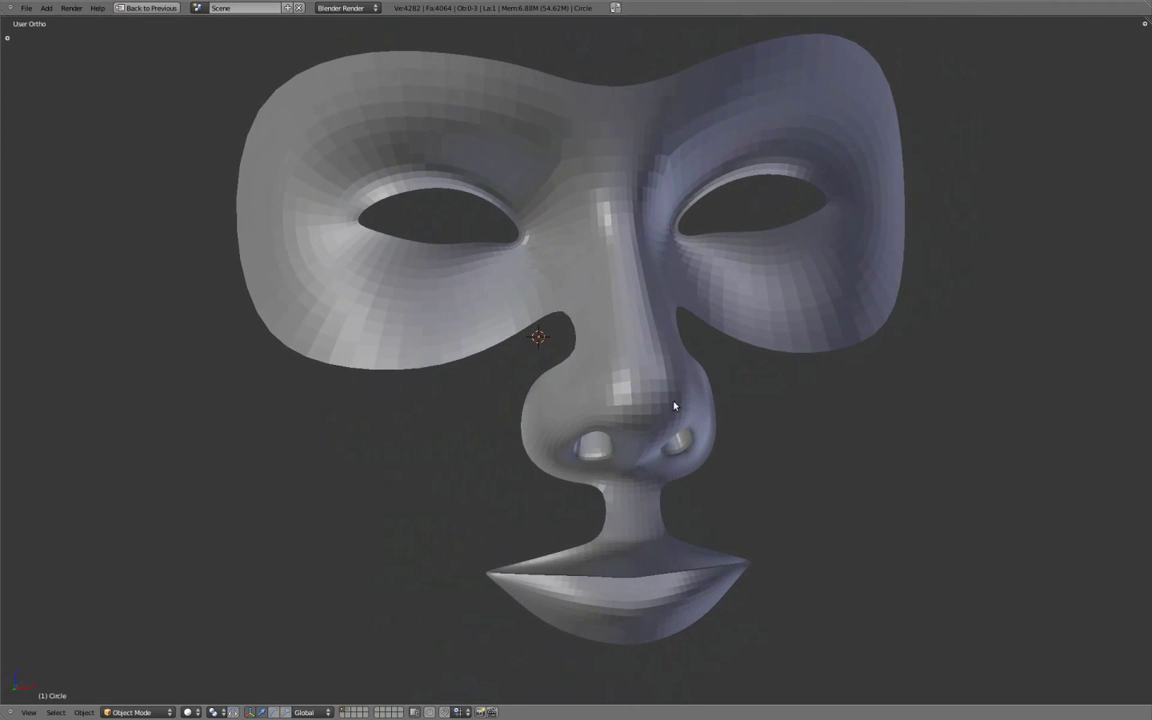
key(Tab)
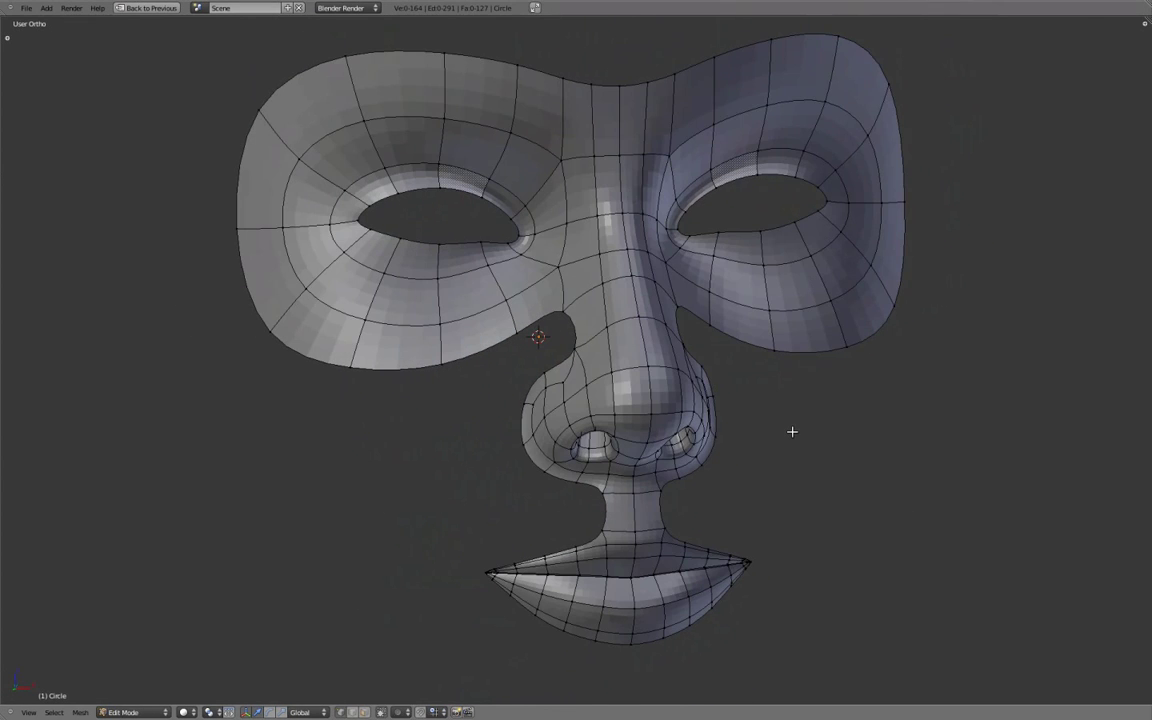
key(a)
key(w)
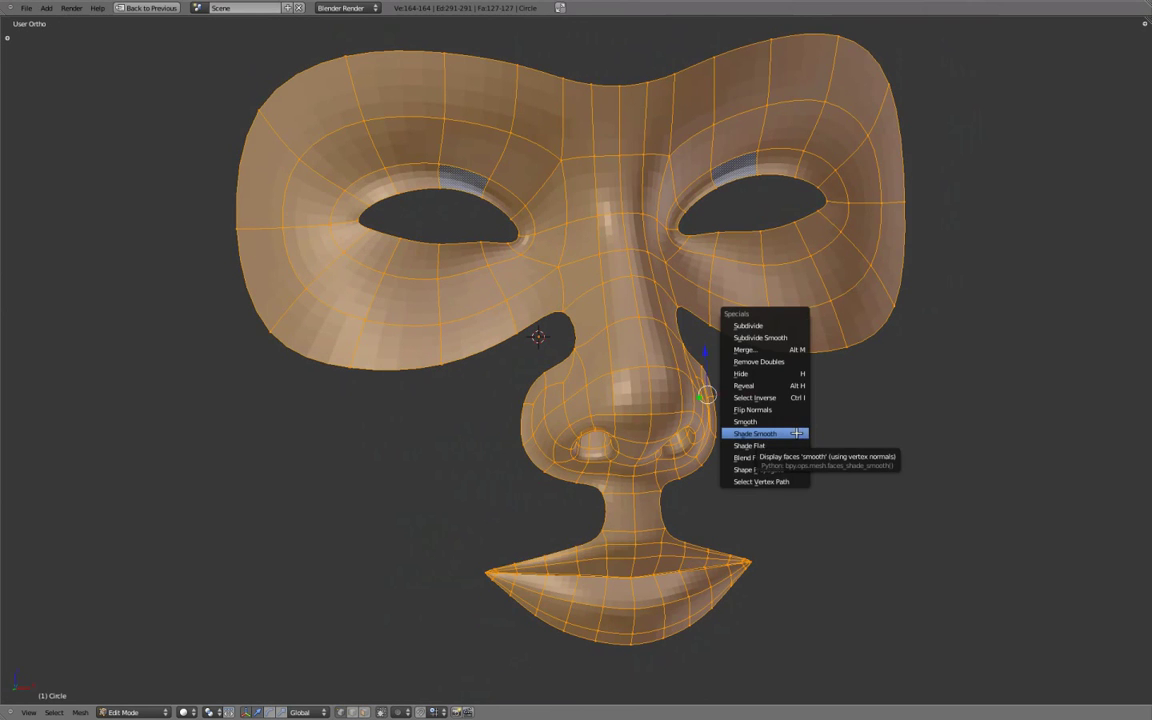
click(797, 433)
key(Tab)
Reopen the properties sidebar and reselect the mask from a new angle.
key(a)
mouse_move(776, 394)
middle_down()
mouse_move(589, 386)
mouse_move(698, 394)
middle_up()
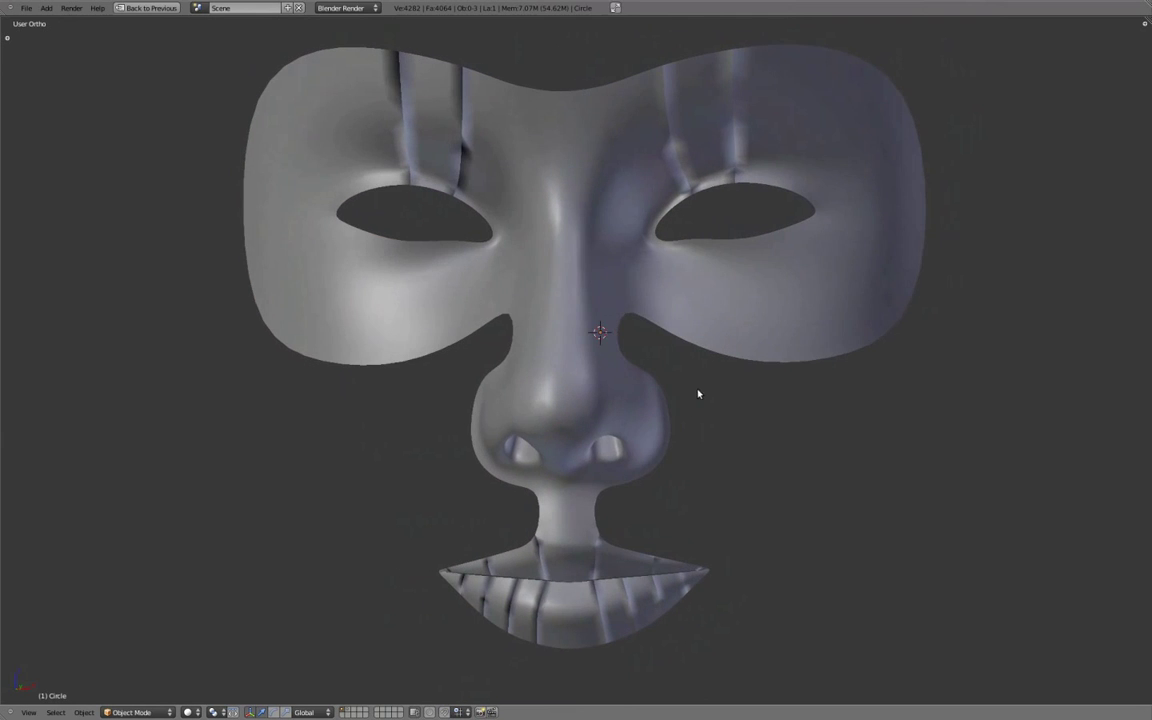
key(n)
mouse_move(885, 452)
middle_down()
mouse_move(666, 401)
mouse_move(721, 413)
middle_up()
right_click(707, 342)
Display face normals on the mask and orbit around the nose and lips to inspect them.
key(Tab)
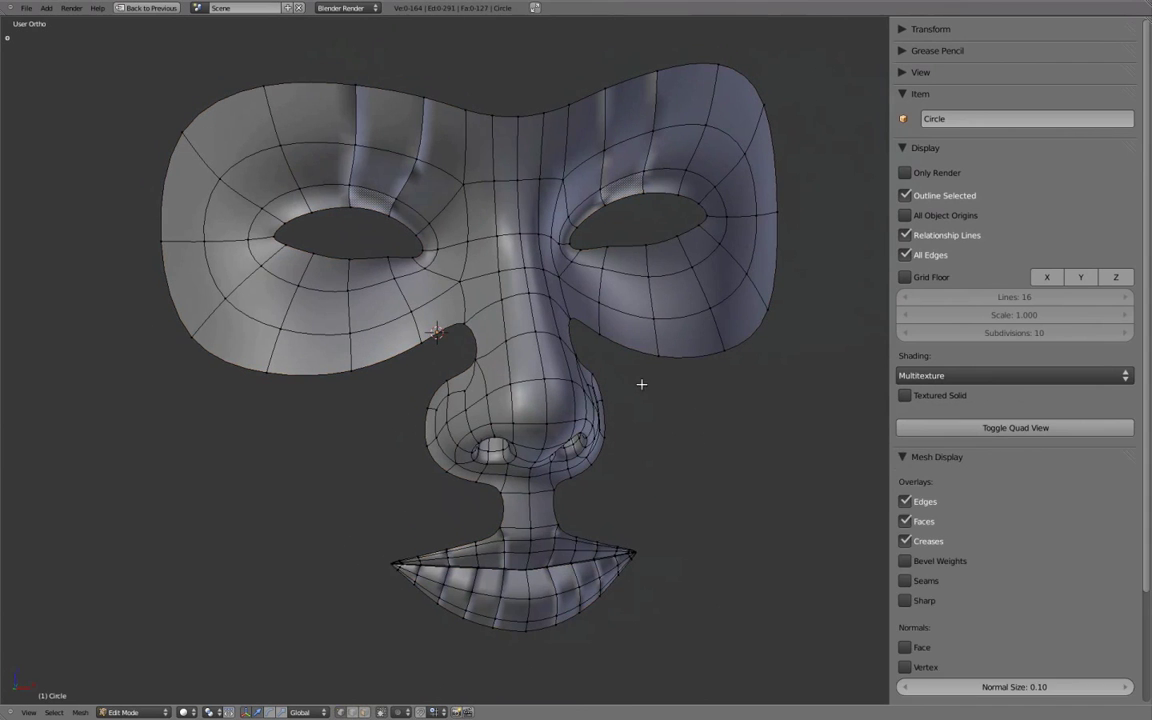
scroll(1147, 422, down, 1)
scroll(1147, 422, down, 3)
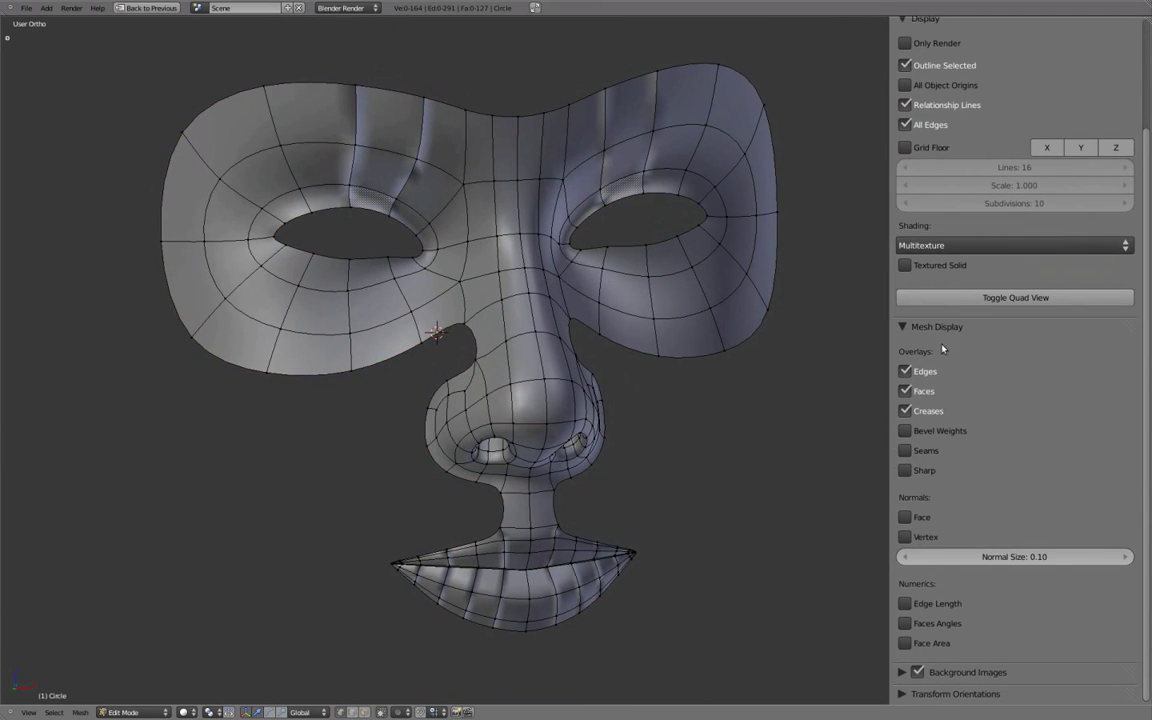
click(905, 518)
mouse_move(758, 407)
middle_down()
mouse_move(606, 388)
mouse_move(805, 357)
mouse_move(739, 308)
middle_up()
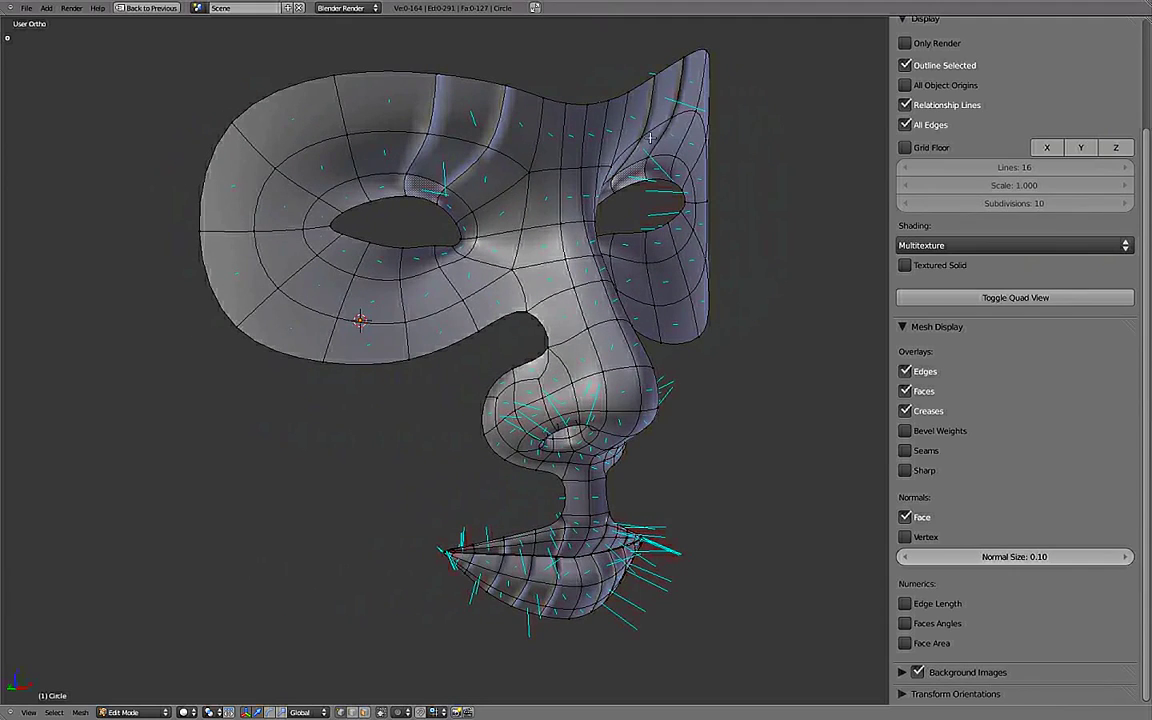
mouse_move(664, 372)
middle_down()
mouse_move(614, 342)
mouse_move(710, 499)
middle_up()
scroll(614, 342, up, 3)
scroll(614, 342, up, 2)
scroll(710, 499, down, 2)
mouse_move(622, 417)
middle_down()
mouse_move(627, 314)
mouse_move(653, 460)
mouse_move(788, 421)
mouse_move(866, 326)
mouse_move(471, 365)
middle_up()
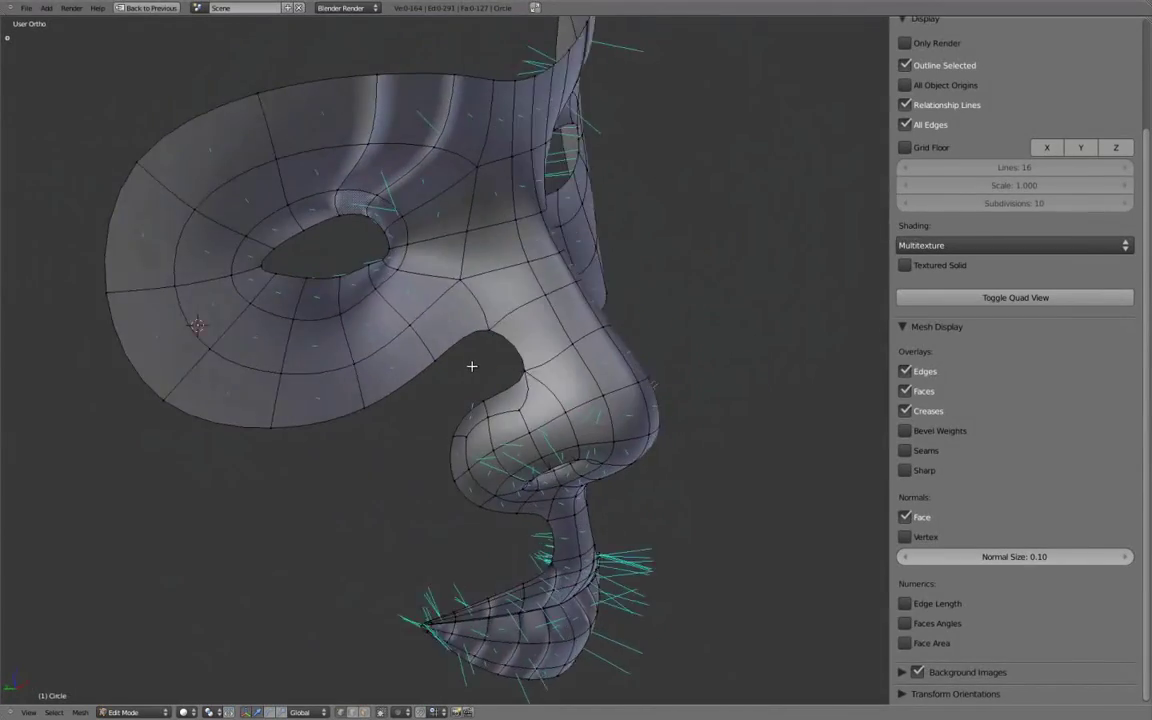
scroll(471, 365, down, 2)
scroll(521, 299, down, 2)
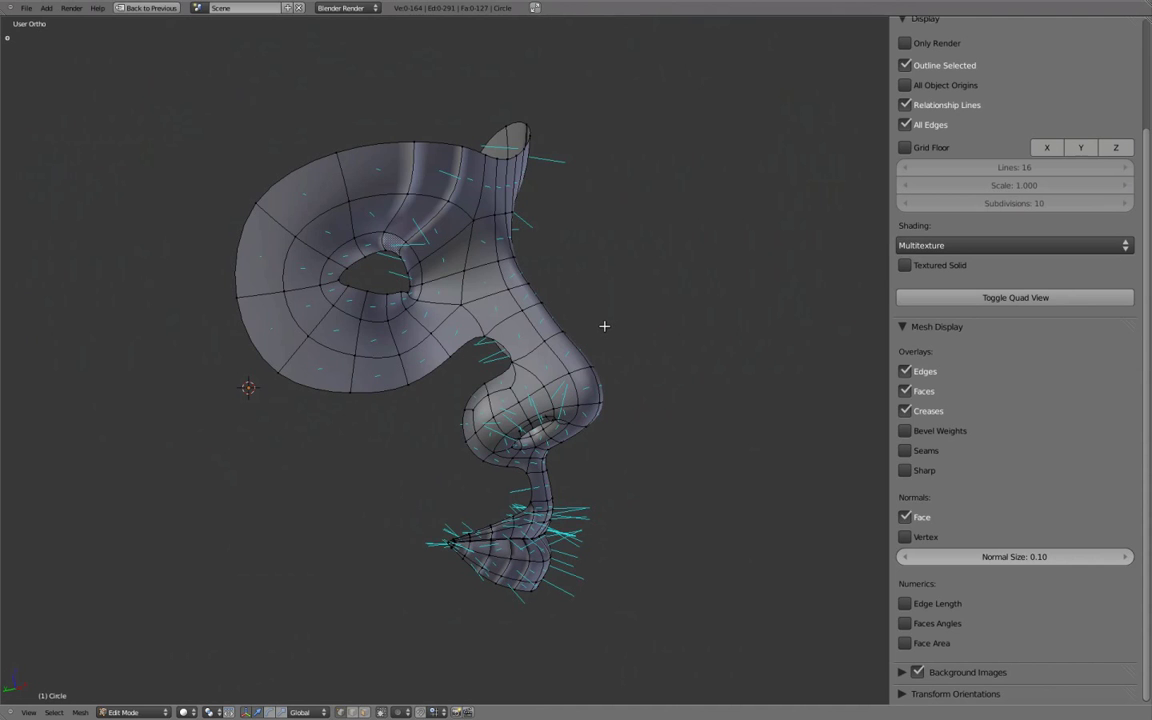
Recalculate the mask's normals, hide the normal lines and return to Object Mode in the split layout.
key(a)
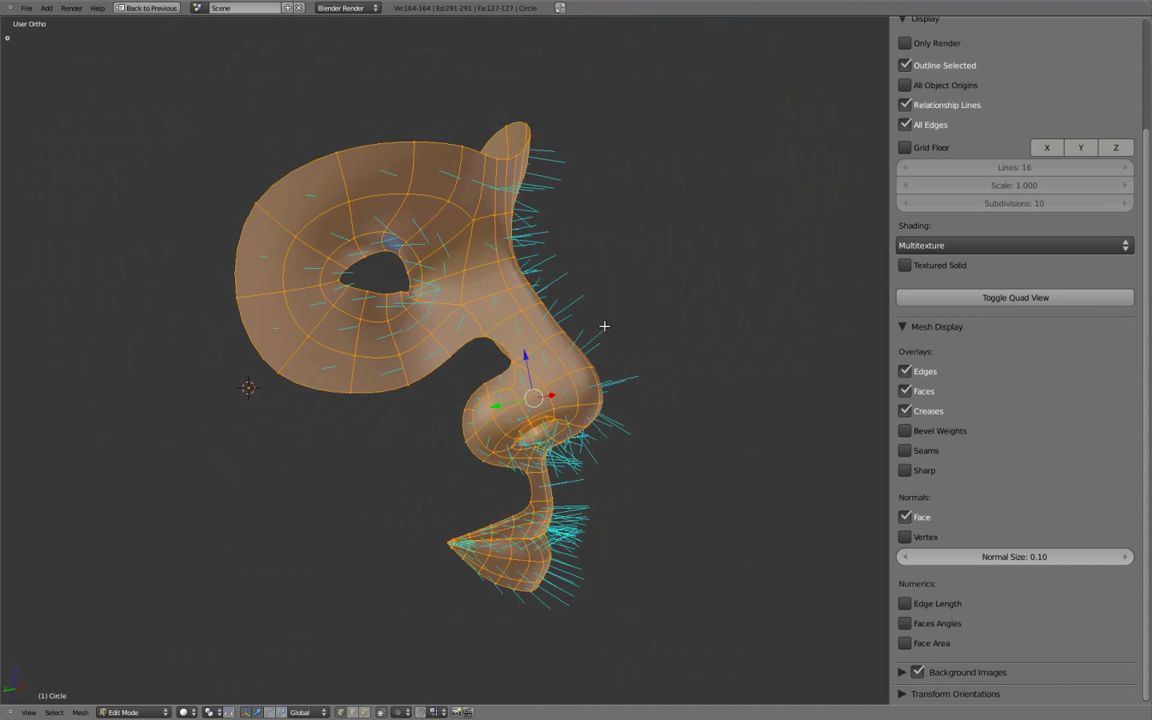
key(a)
mouse_move(700, 325)
middle_down()
mouse_move(488, 391)
mouse_move(660, 342)
mouse_move(101, 405)
mouse_move(23, 399)
mouse_move(712, 342)
mouse_move(330, 360)
mouse_move(452, 342)
middle_up()
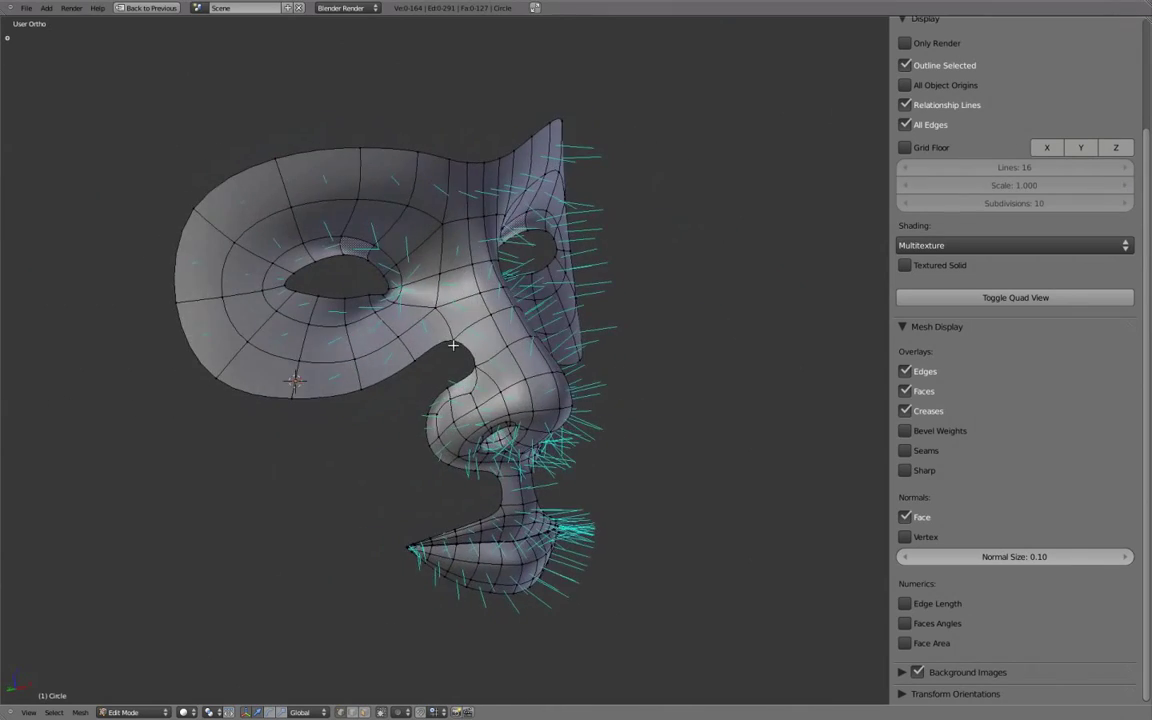
click(905, 517)
key(Tab)
middle_drag(748, 406, 484, 389)
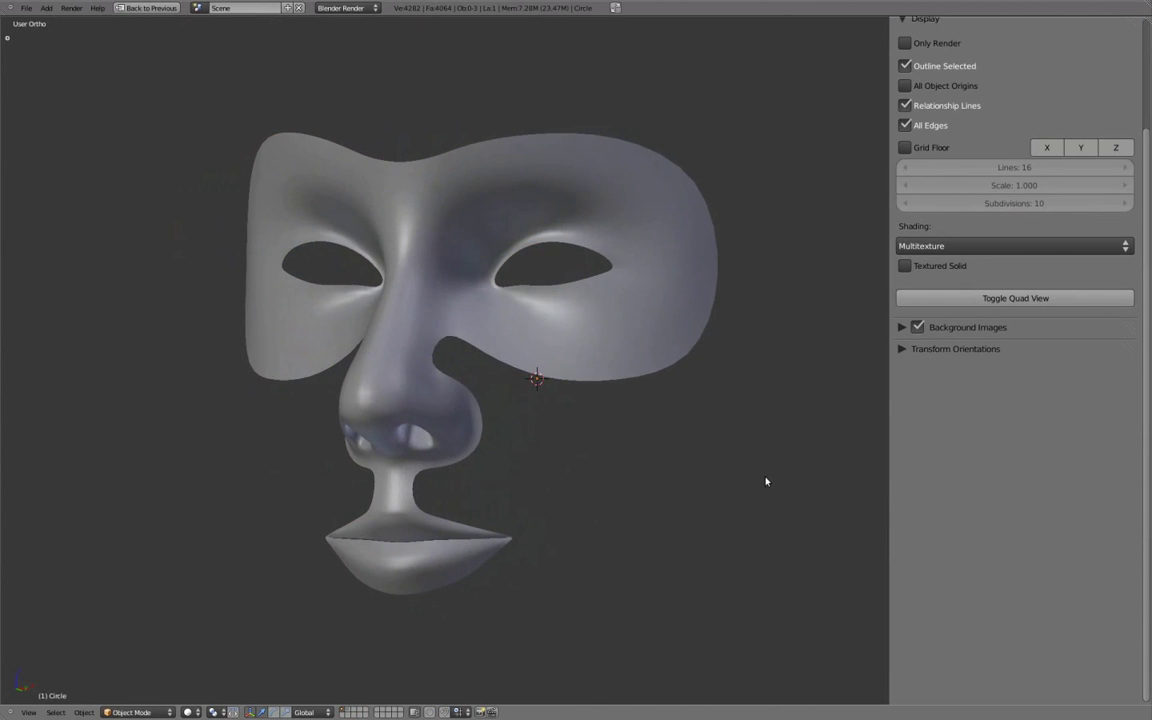
key(ctrl+Up)
Close the sidebar, switch the right view to the Right Ortho side profile and select the mask.
key(n)
middle_drag(679, 375, 678, 371)
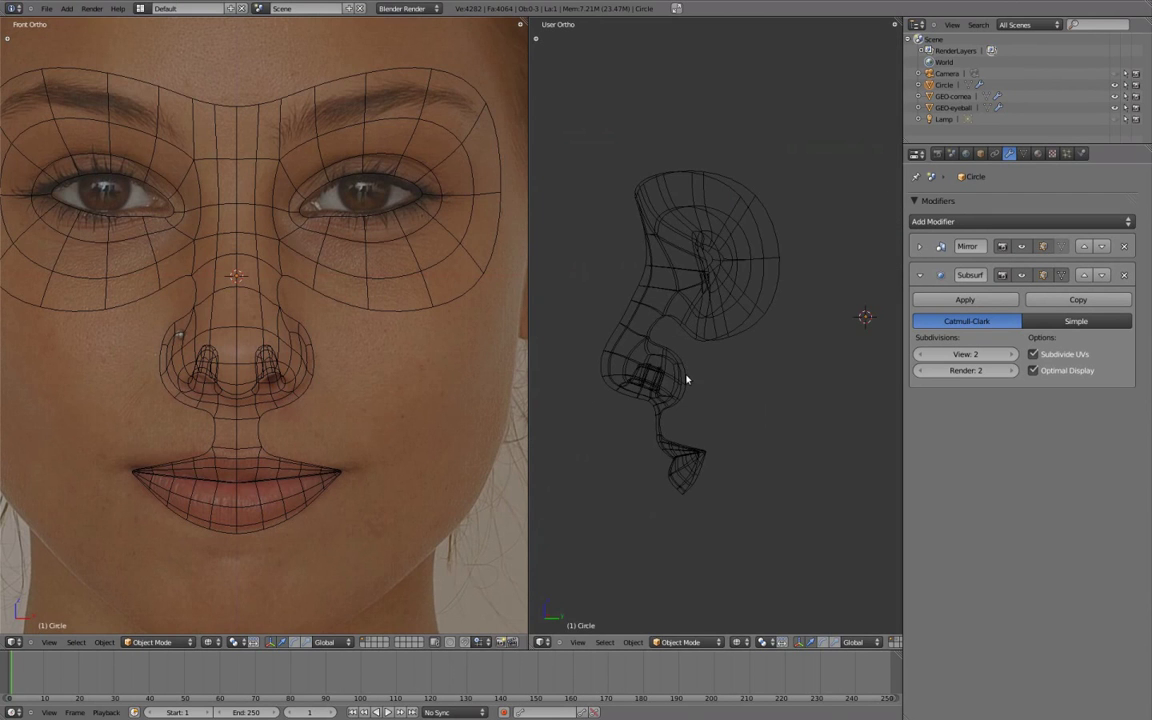
key(KP_3)
scroll(450, 378, down, 1)
scroll(411, 393, down, 1)
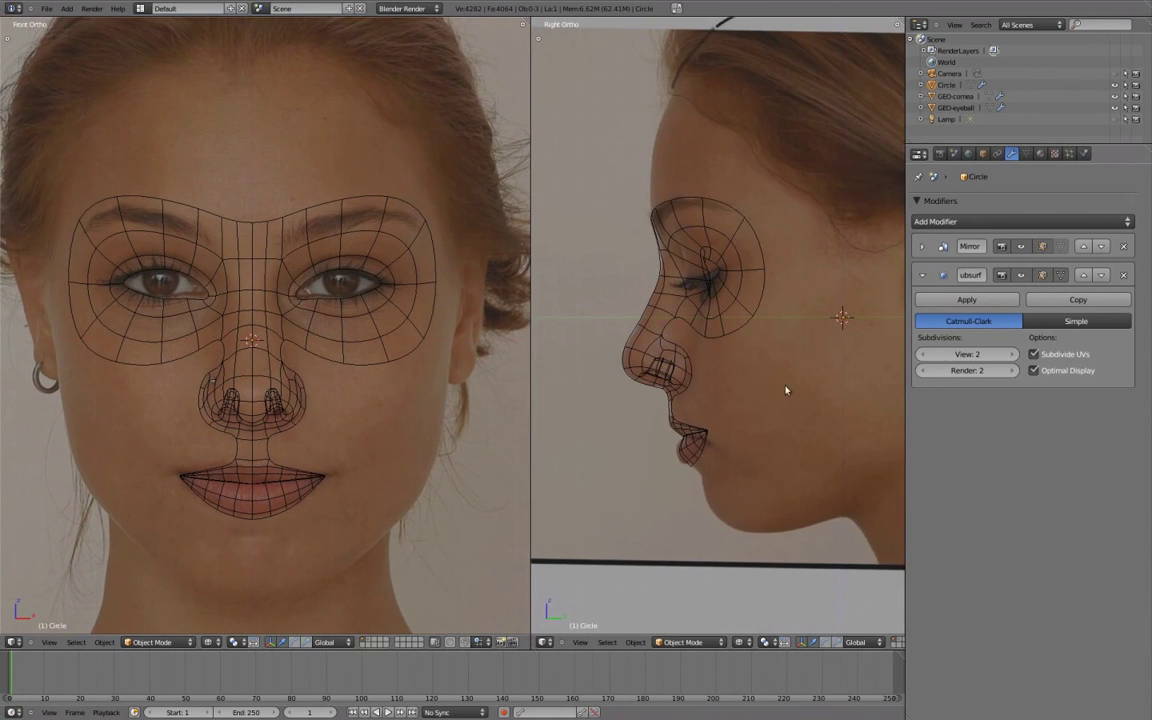
scroll(786, 390, up, 1)
key(a)
scroll(728, 373, up, 1)
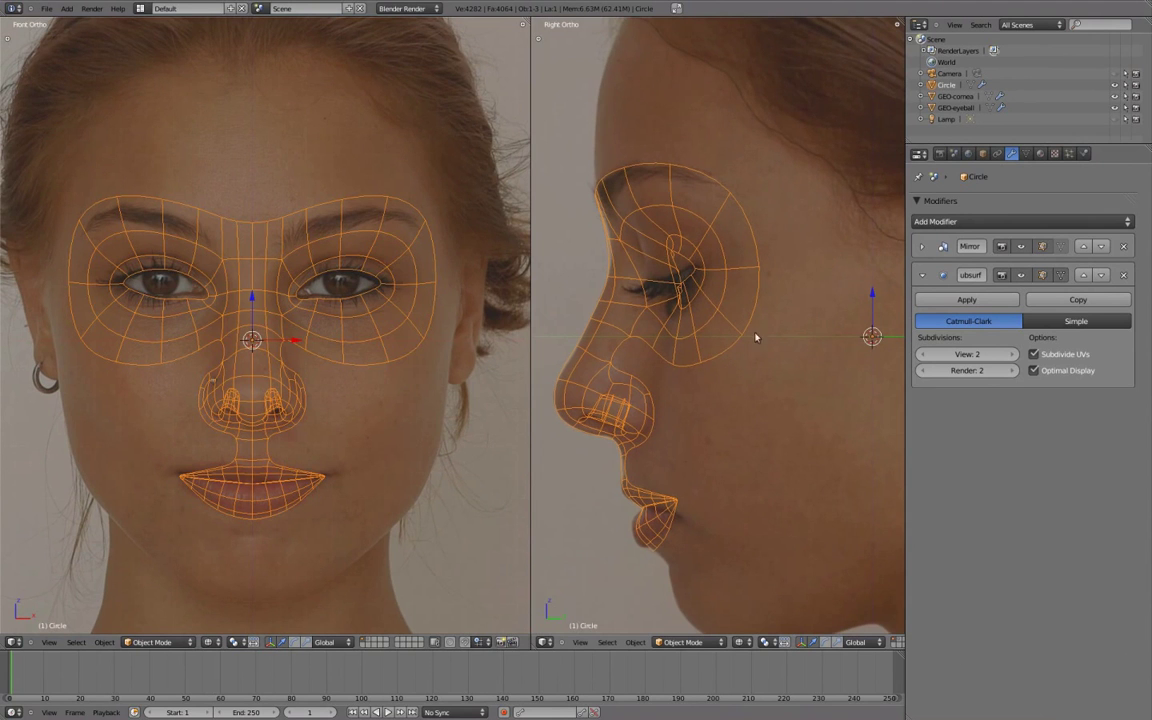
Rename the object from Circle to GEO-body and show the layer holding the eyeball spheres.
click(983, 154)
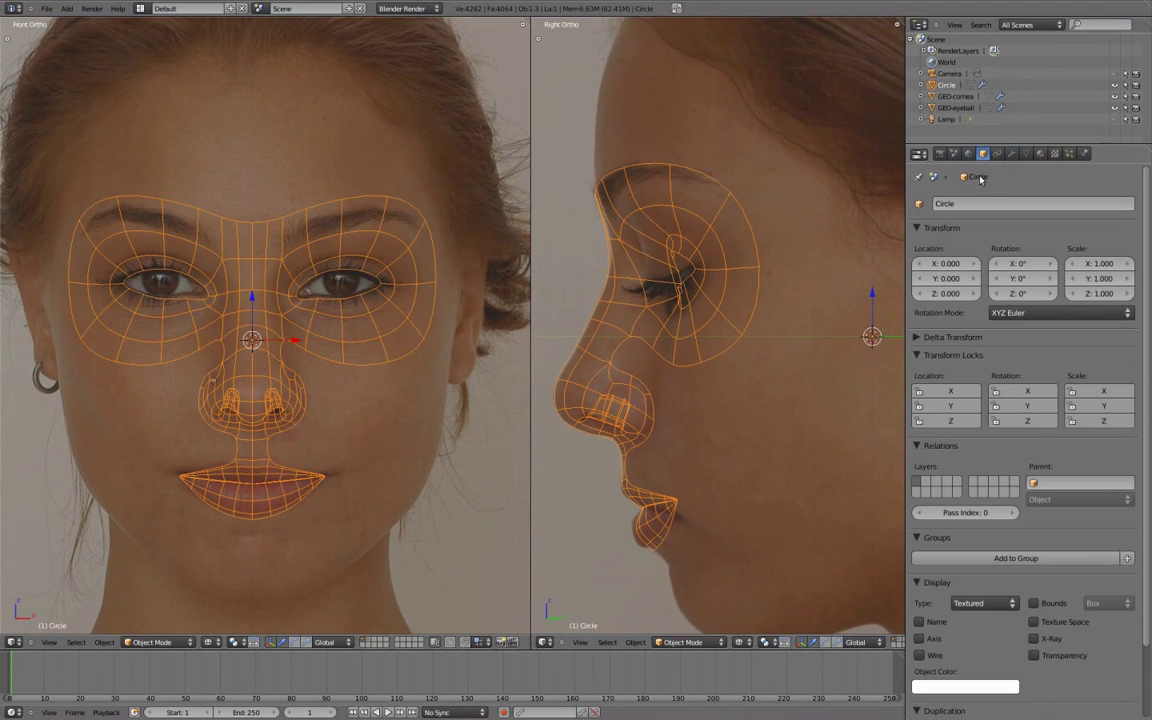
click(971, 203)
key(BackSpace)
text(y)
key(Return)
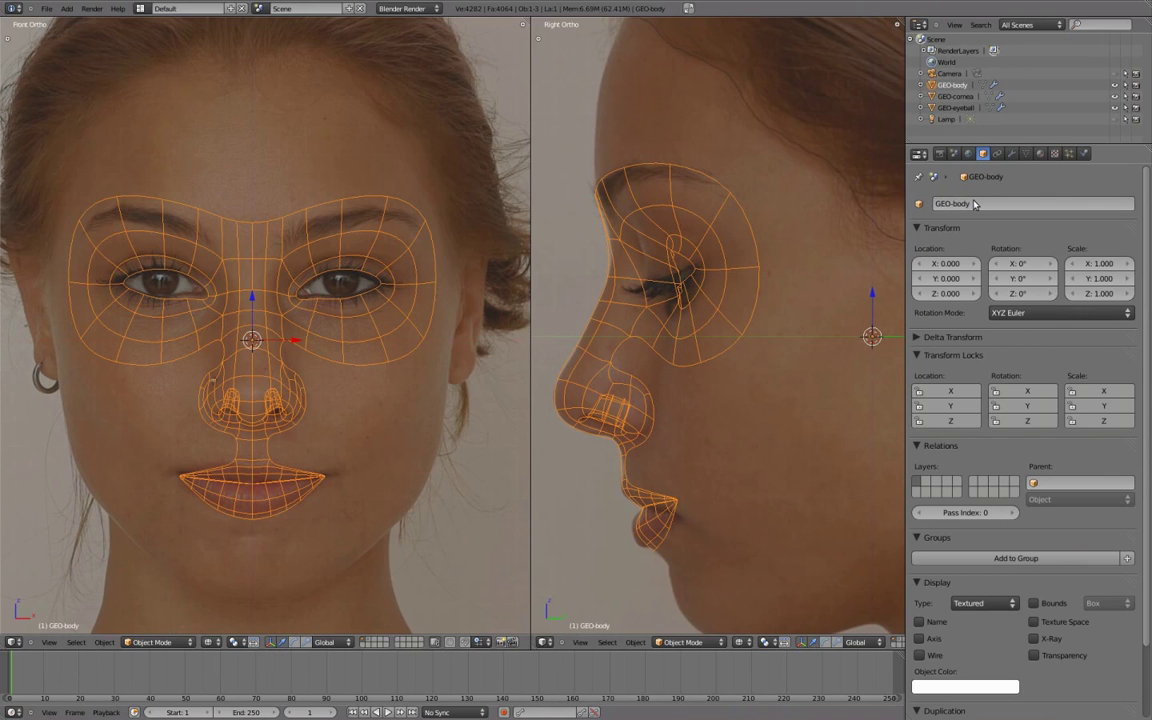
scroll(880, 643, down, 3)
scroll(880, 643, down, 3)
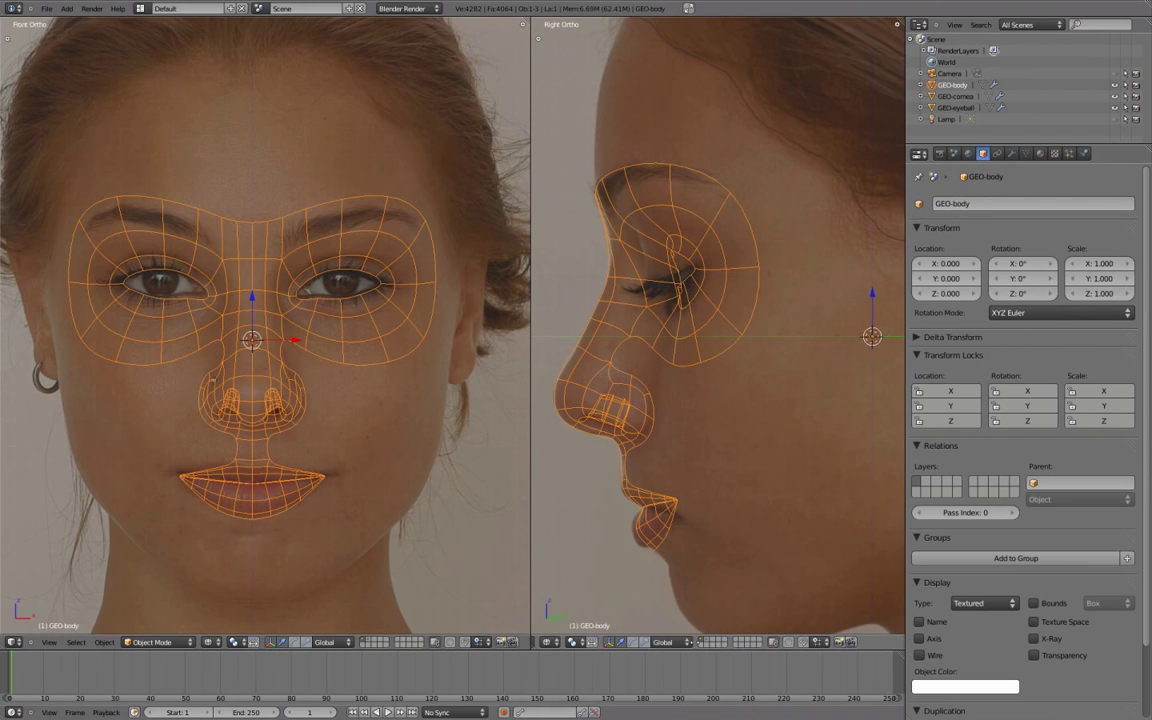
click(706, 643)
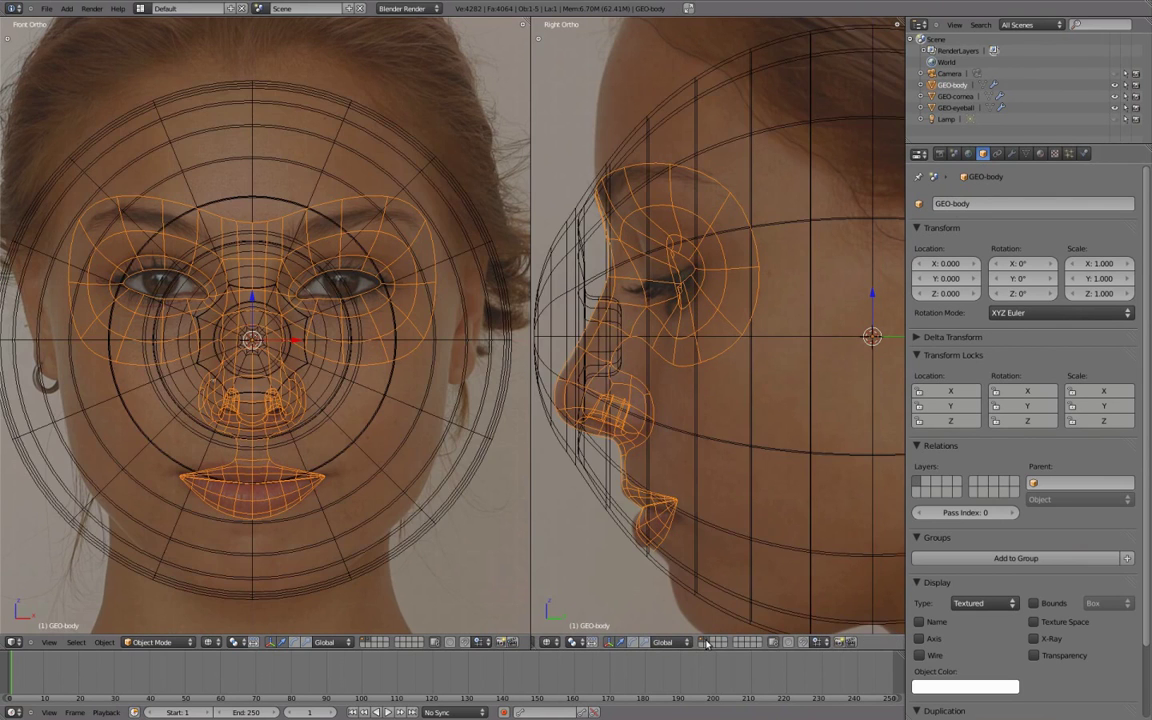
Select GEO-eyeball, frame it in the side view and scale it to 0.2.
right_click(720, 620)
key(KP_Decimal)
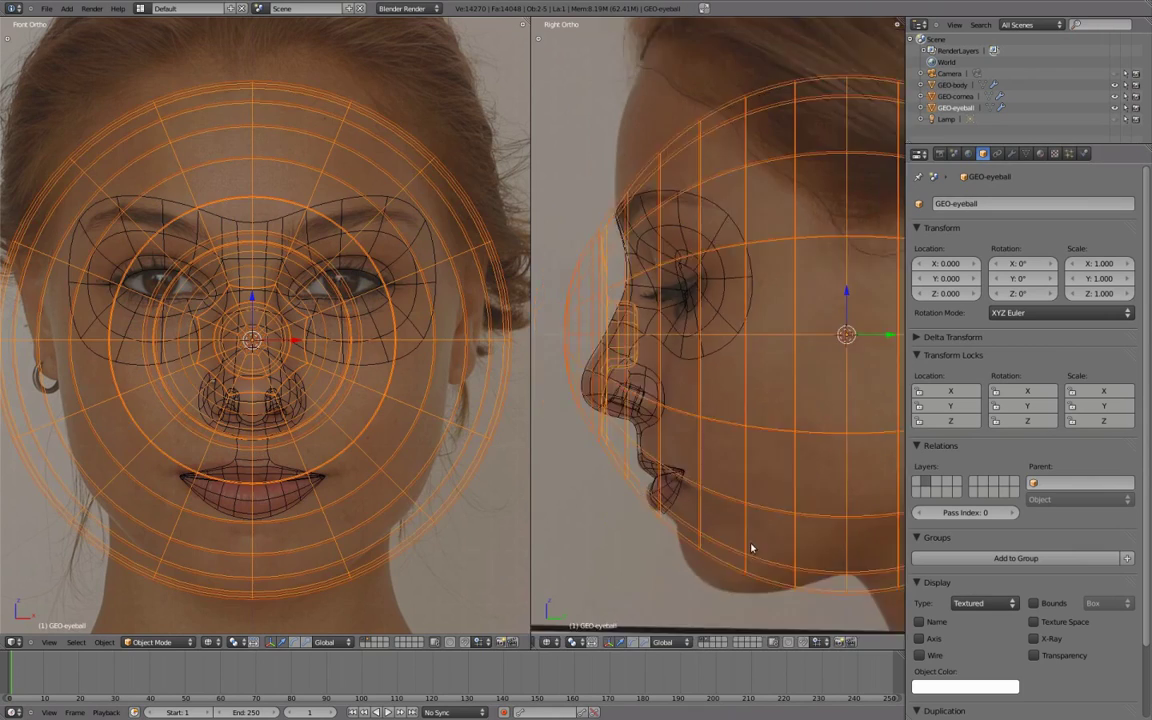
key(s)
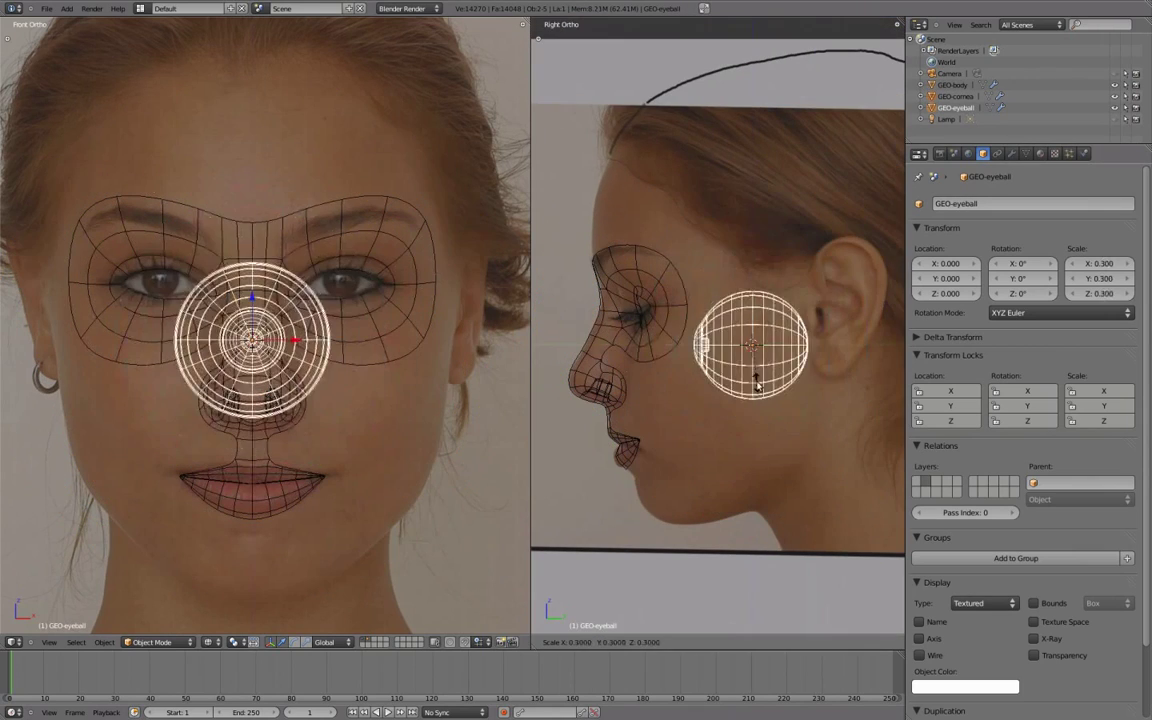
key(Return)
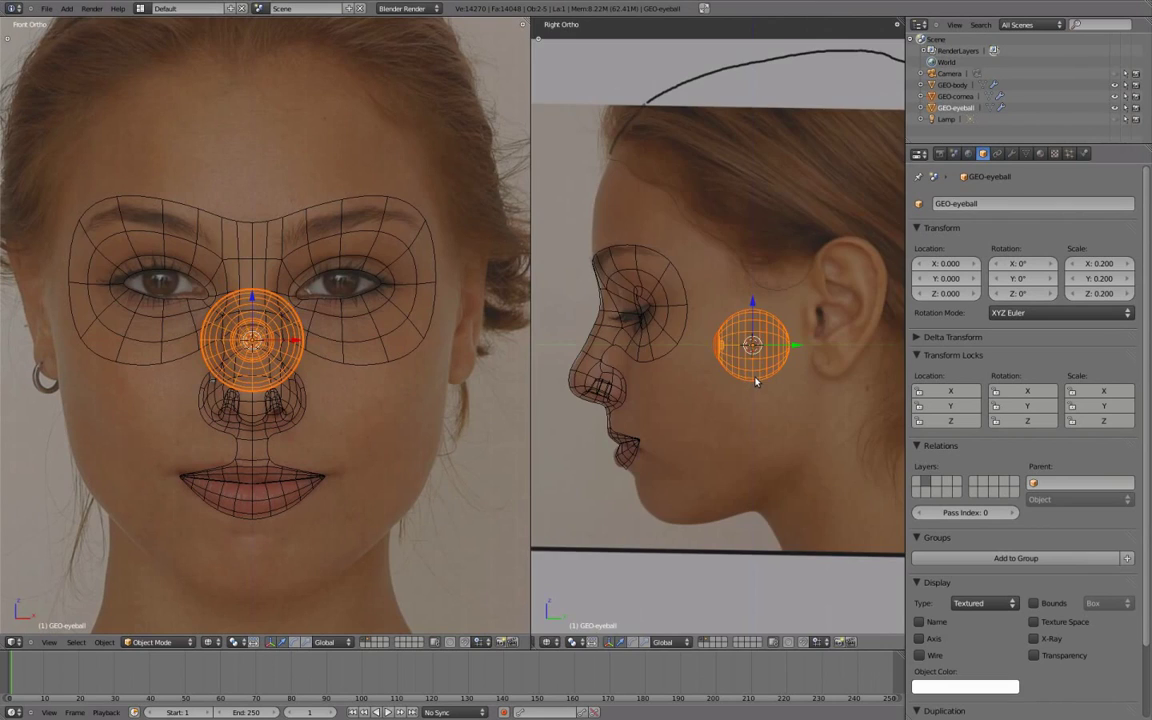
scroll(755, 380, up, 2)
Move the eyeball over the photo's eye, ending at X 0.334, Y -0.419, Z 0.227.
key(g)
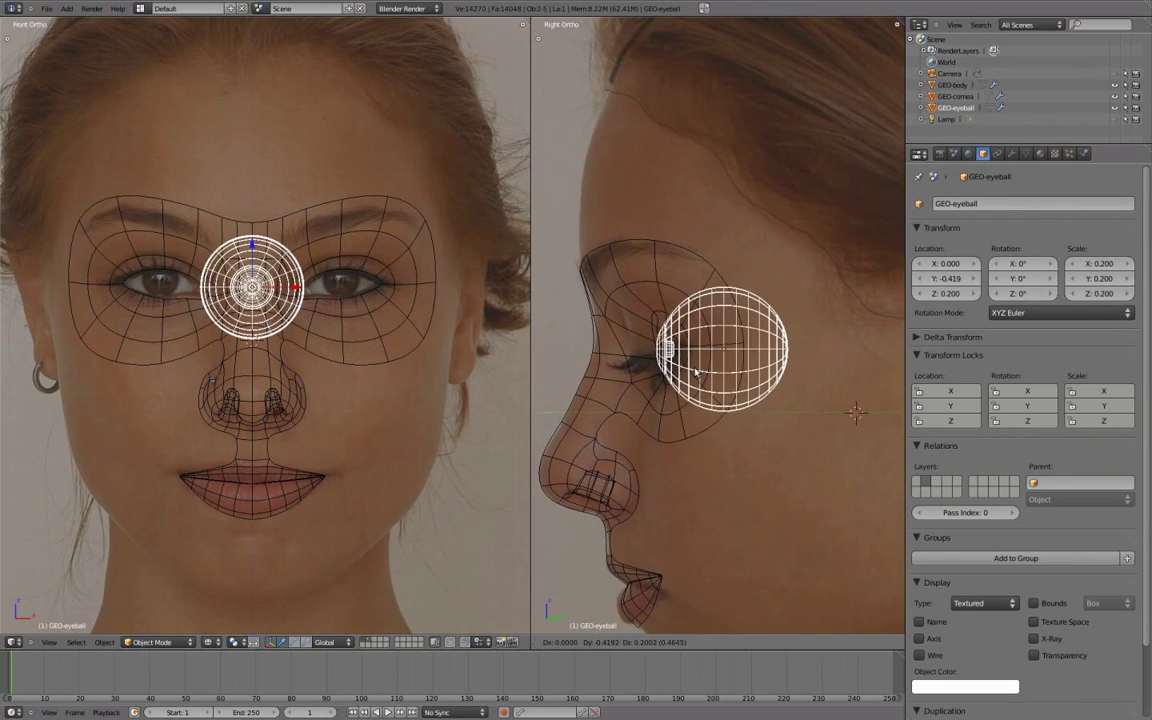
click(697, 372)
scroll(380, 290, up, 4)
key(g)
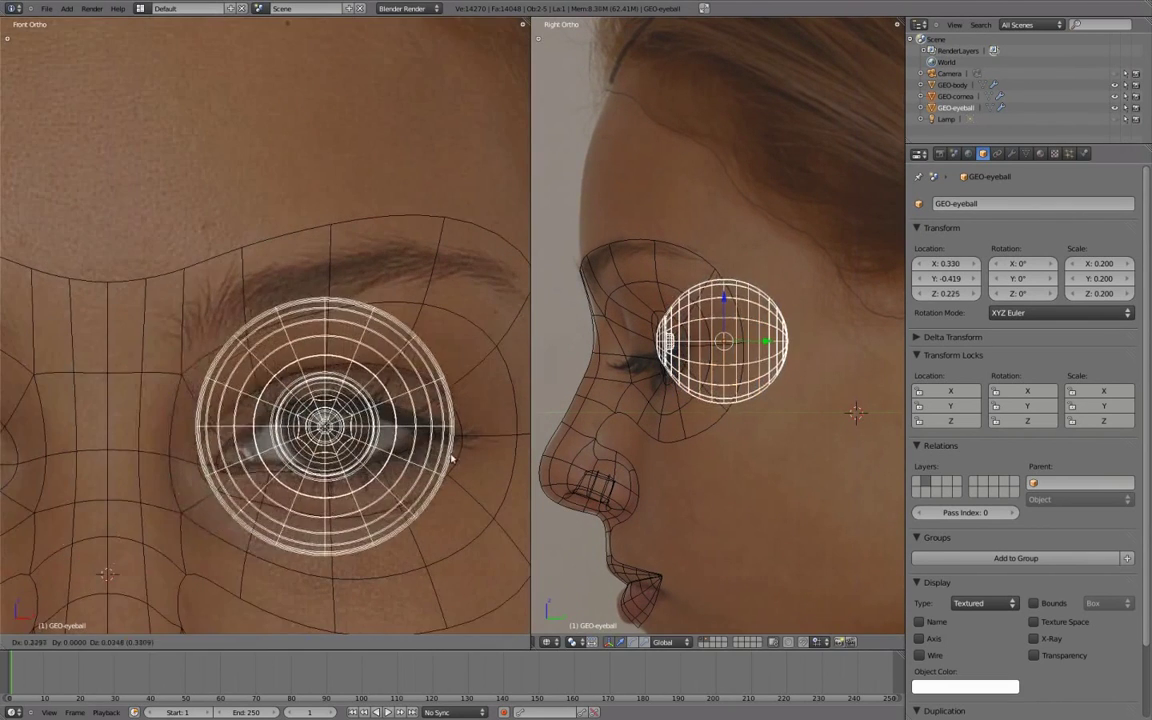
click(451, 459)
scroll(403, 442, up, 2)
key(g)
click(312, 400)
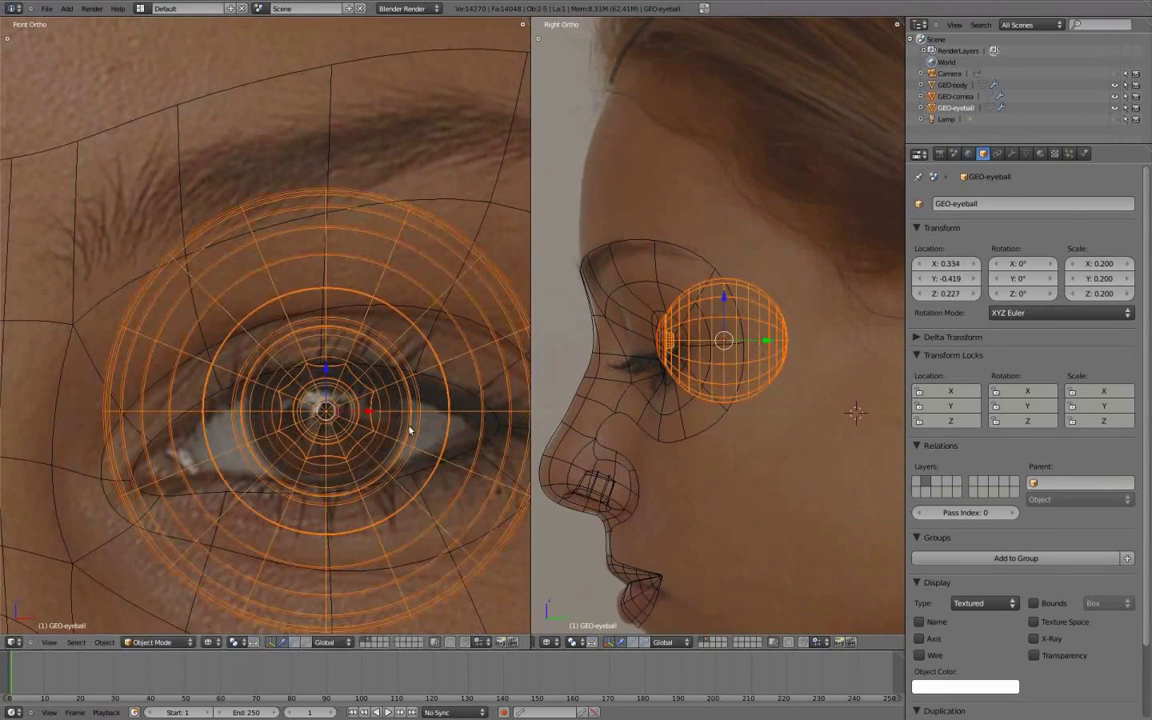
scroll(674, 375, up, 2)
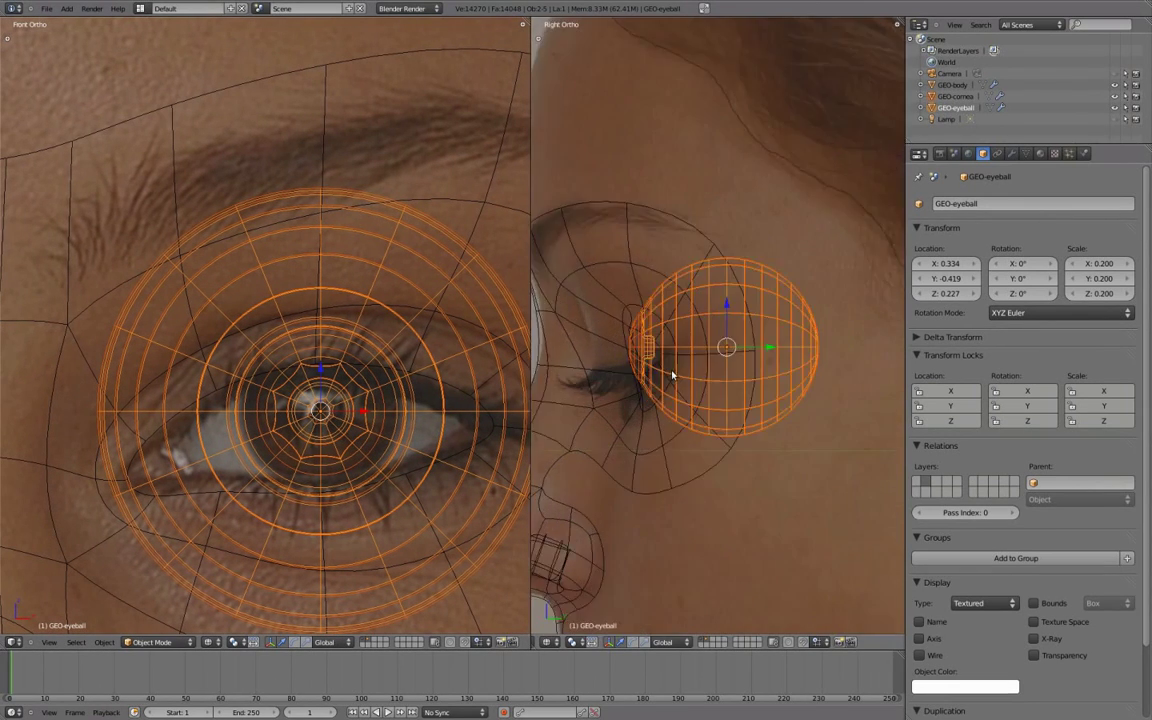
scroll(733, 380, up, 1)
scroll(726, 400, up, 1)
scroll(726, 400, down, 3)
Orbit the side view in solid shading to check the eyeball sits inside the eye opening.
mouse_move(726, 400)
middle_down()
mouse_move(740, 330)
mouse_move(694, 296)
middle_up()
key(z)
mouse_move(708, 230)
middle_down()
mouse_move(761, 249)
mouse_move(717, 410)
mouse_move(760, 320)
middle_up()
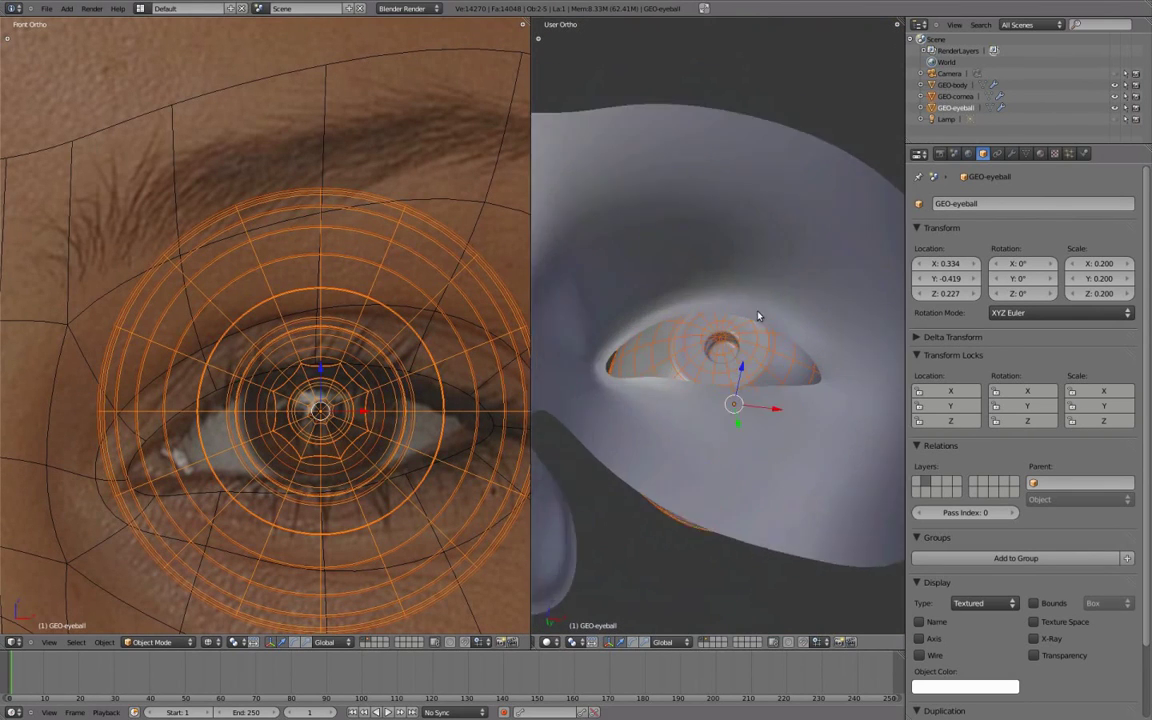
scroll(760, 320, up, 2)
Set the GEO-cornea object's display type to Solid.
right_click(670, 365)
middle_drag(670, 365, 758, 334)
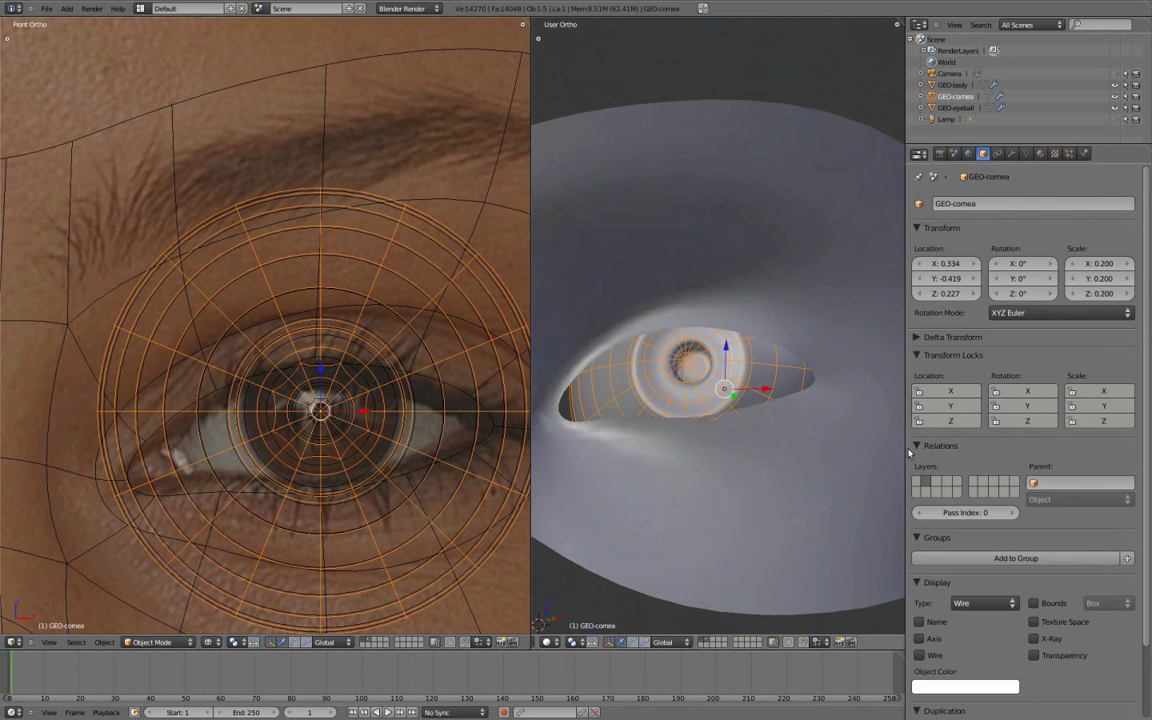
scroll(951, 545, down, 2)
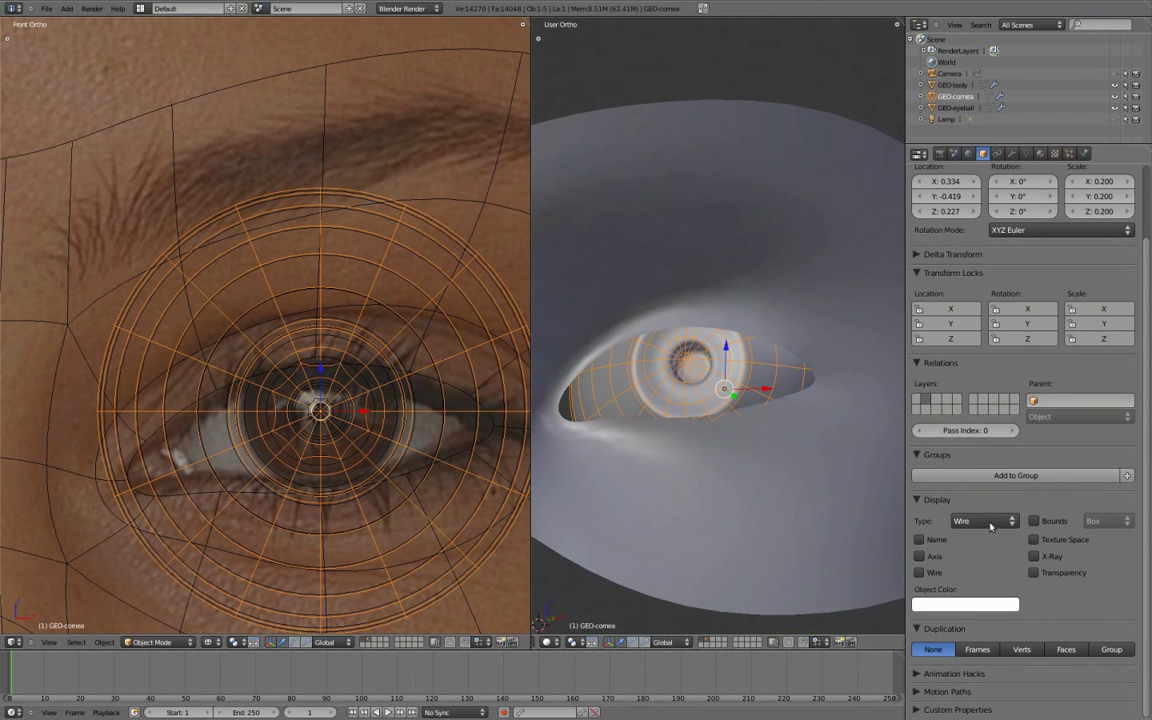
click(989, 524)
click(968, 473)
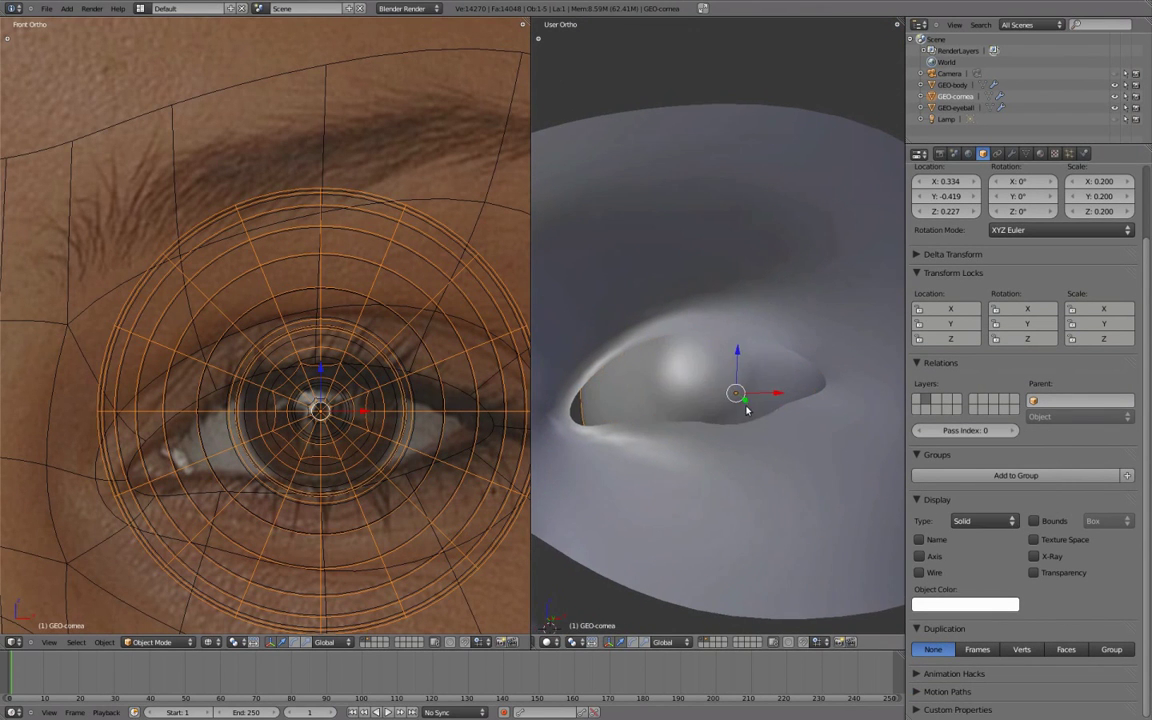
Toggle wireframe and solid side views while selecting the mask and checking an eyelid vertex.
key(a)
middle_drag(760, 430, 732, 416)
scroll(732, 416, down, 3)
key(z)
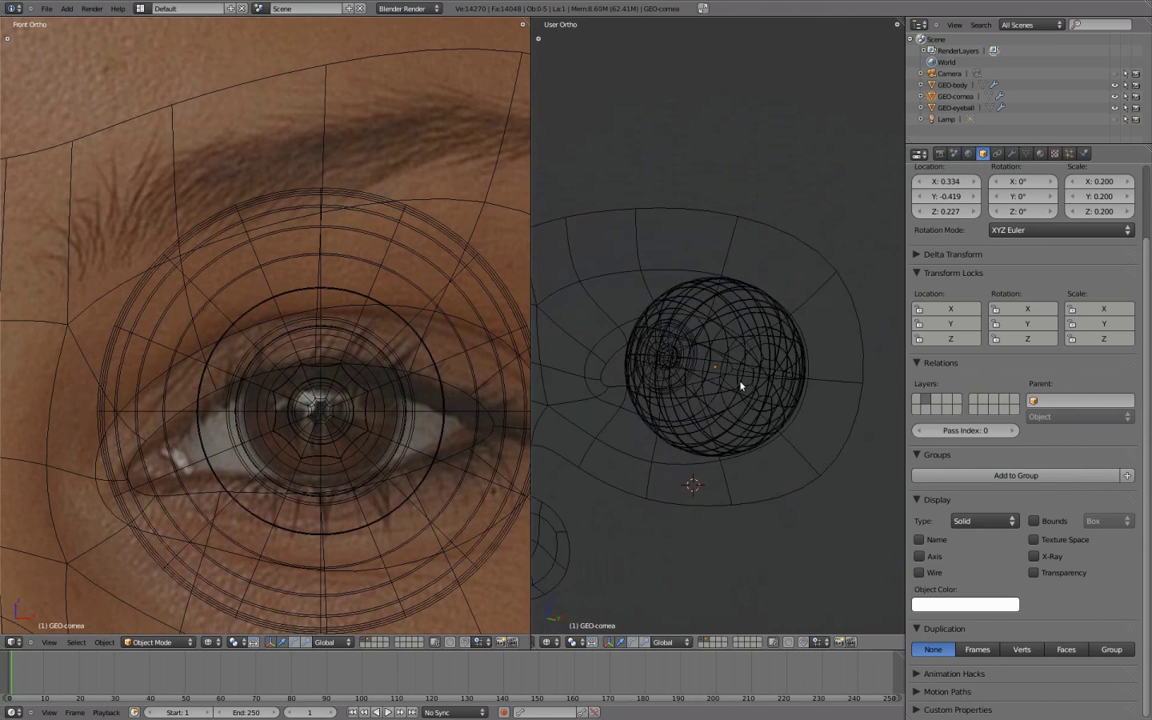
key(KP_3)
right_click(760, 476)
key(z)
scroll(731, 418, up, 4)
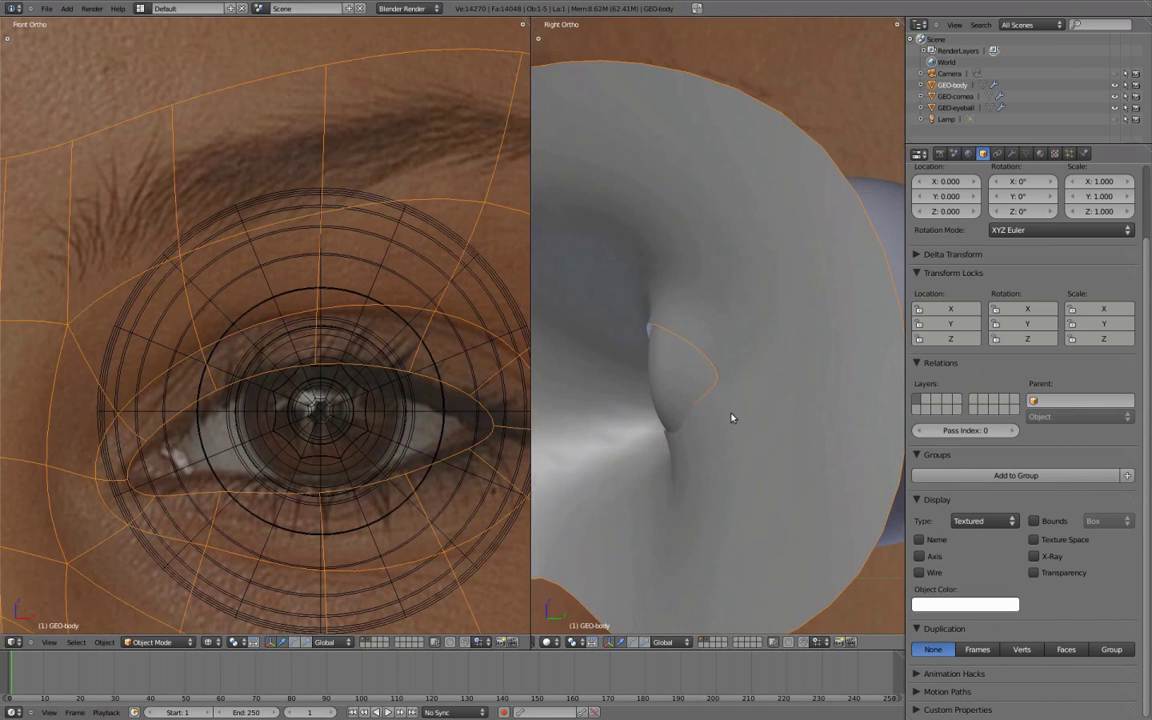
key(Tab)
key(z)
key(z)
right_click(720, 375)
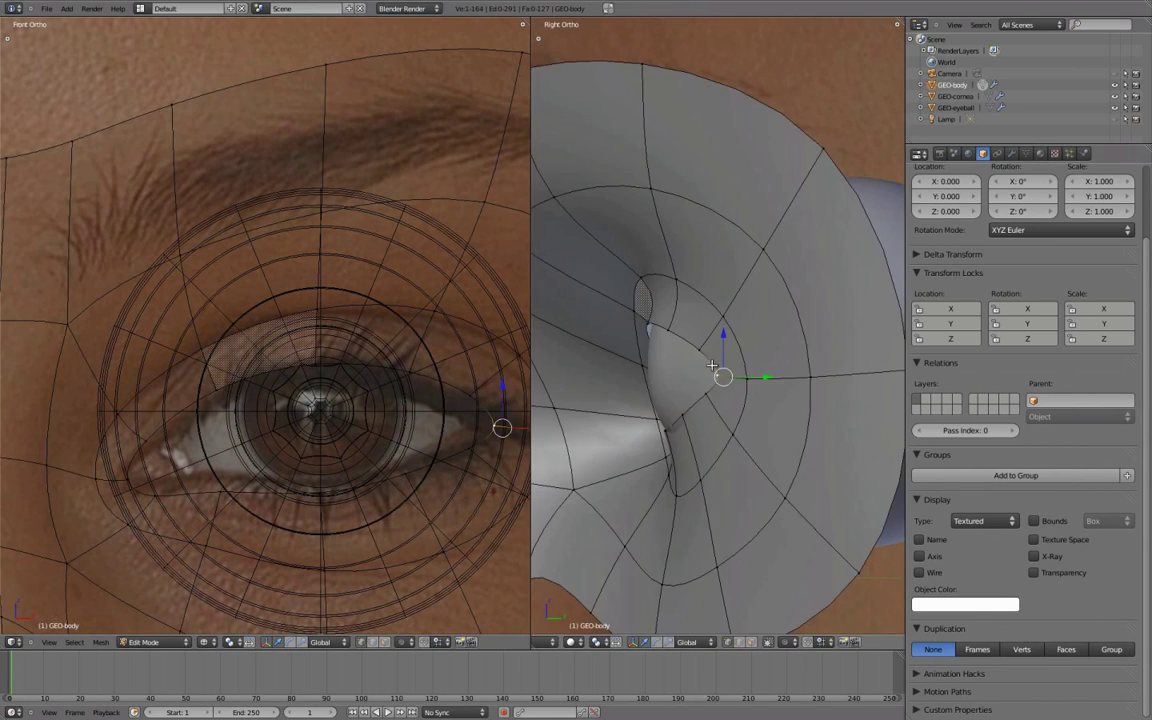
key(Tab)
key(z)
Maximize the view in solid shading and enter Edit Mode on the mask around the eyeball.
right_click(799, 231)
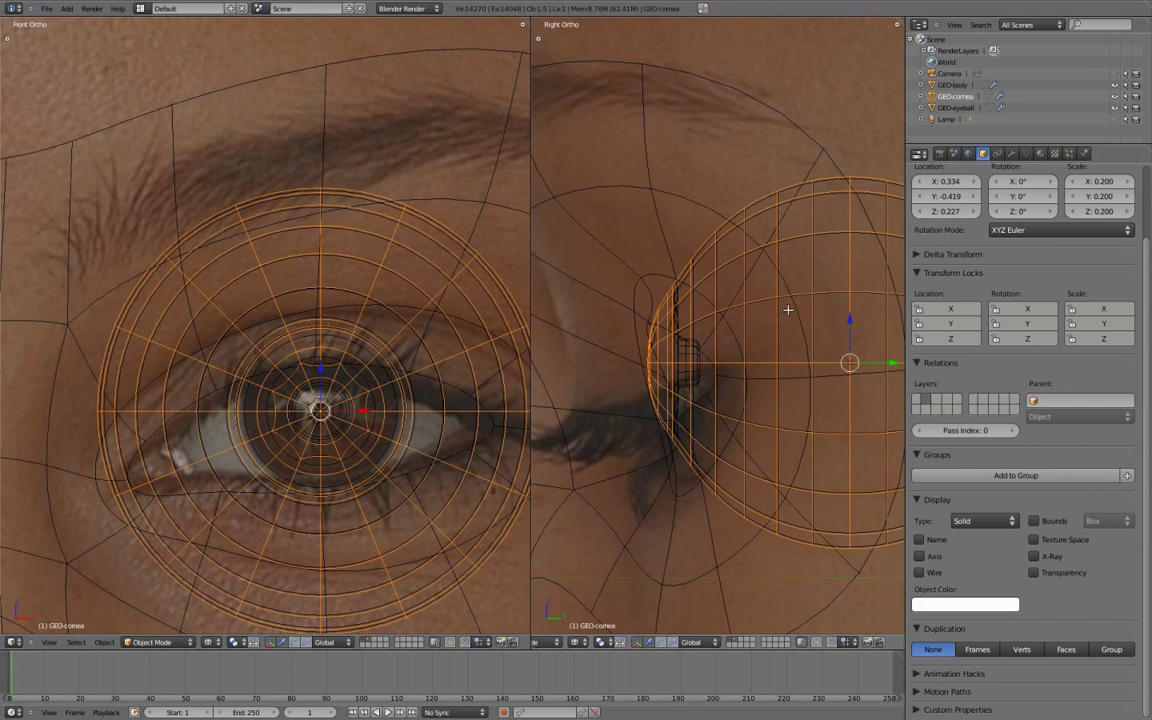
right_click(326, 467)
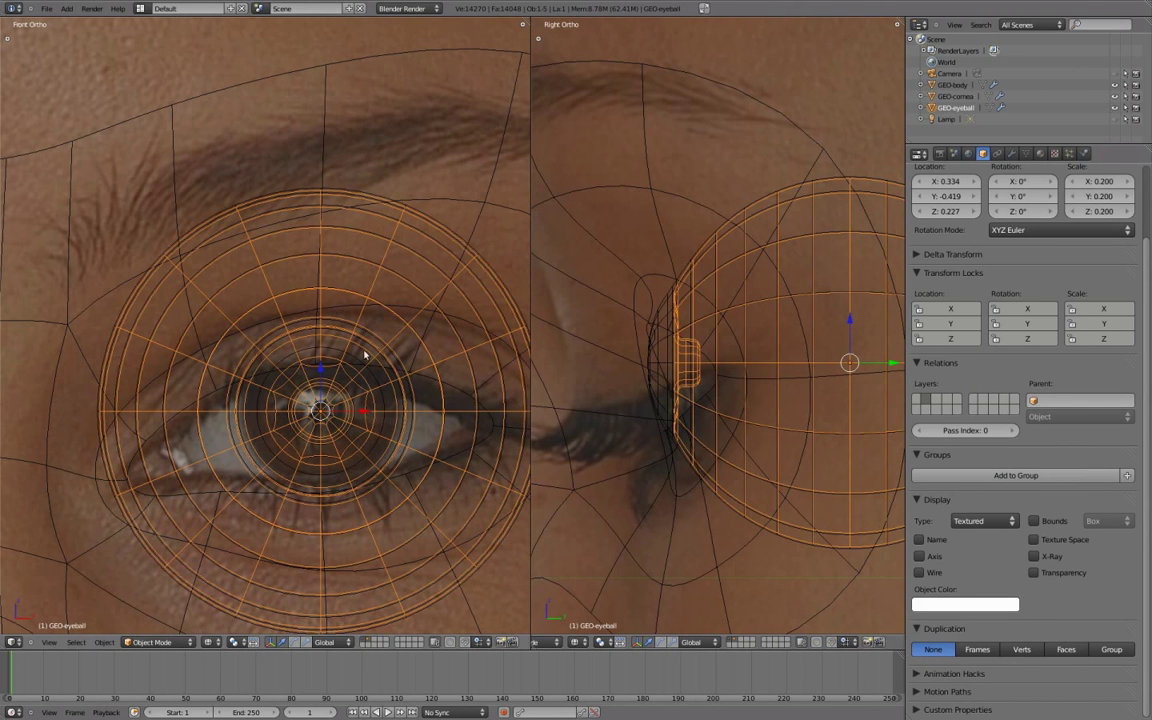
key(ctrl+Up)
key(z)
mouse_move(710, 401)
middle_down()
mouse_move(586, 365)
mouse_move(780, 363)
middle_up()
right_click(780, 363)
key(Tab)
mouse_move(707, 373)
middle_down()
mouse_move(491, 354)
mouse_move(432, 586)
mouse_move(648, 666)
mouse_move(677, 576)
mouse_move(504, 458)
mouse_move(489, 365)
mouse_move(689, 437)
mouse_move(684, 463)
middle_up()
scroll(677, 576, down, 3)
In Top Ortho wireframe, move GEO-eyeball along X and rotate it about 7.5° on Z.
key(KP_7)
key(Tab)
key(z)
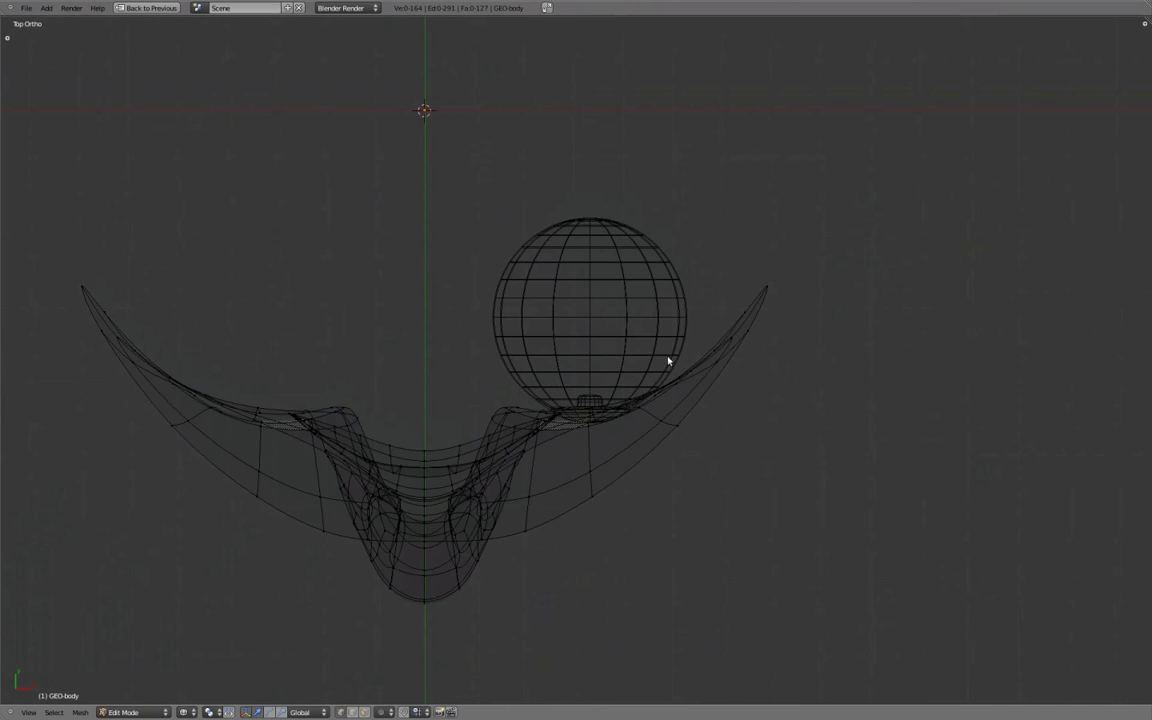
right_click(668, 355)
scroll(714, 327, up, 2)
scroll(697, 337, up, 2)
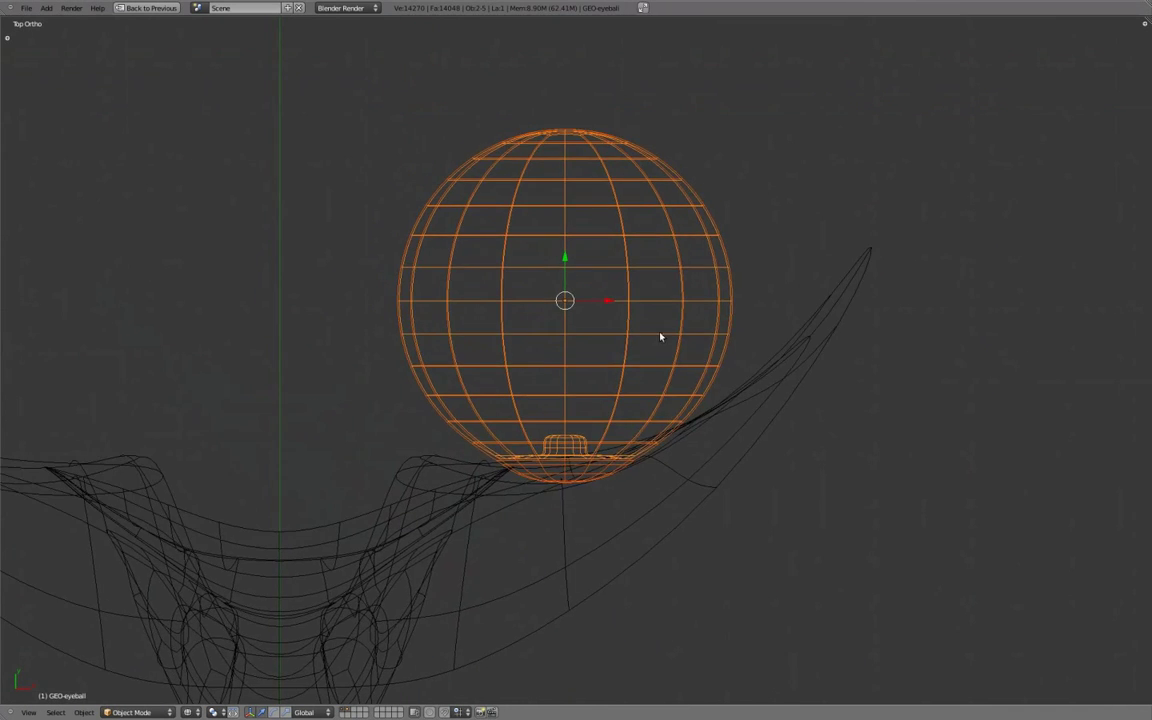
key(g)
key(x)
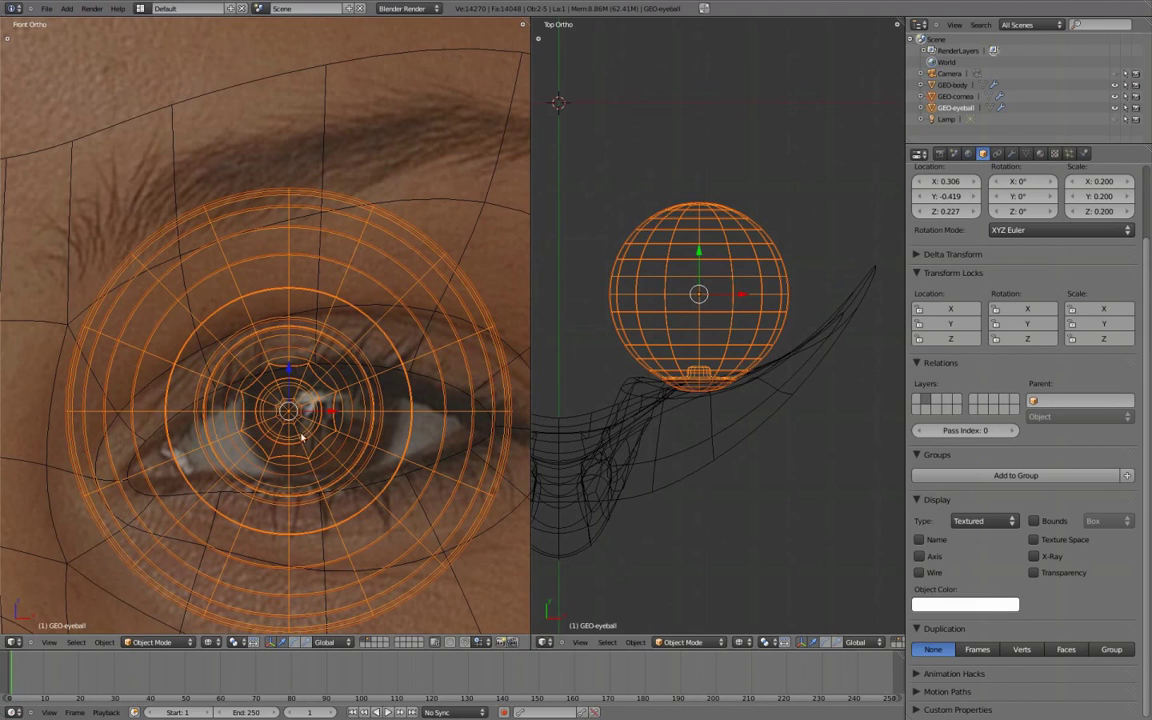
scroll(747, 365, up, 2)
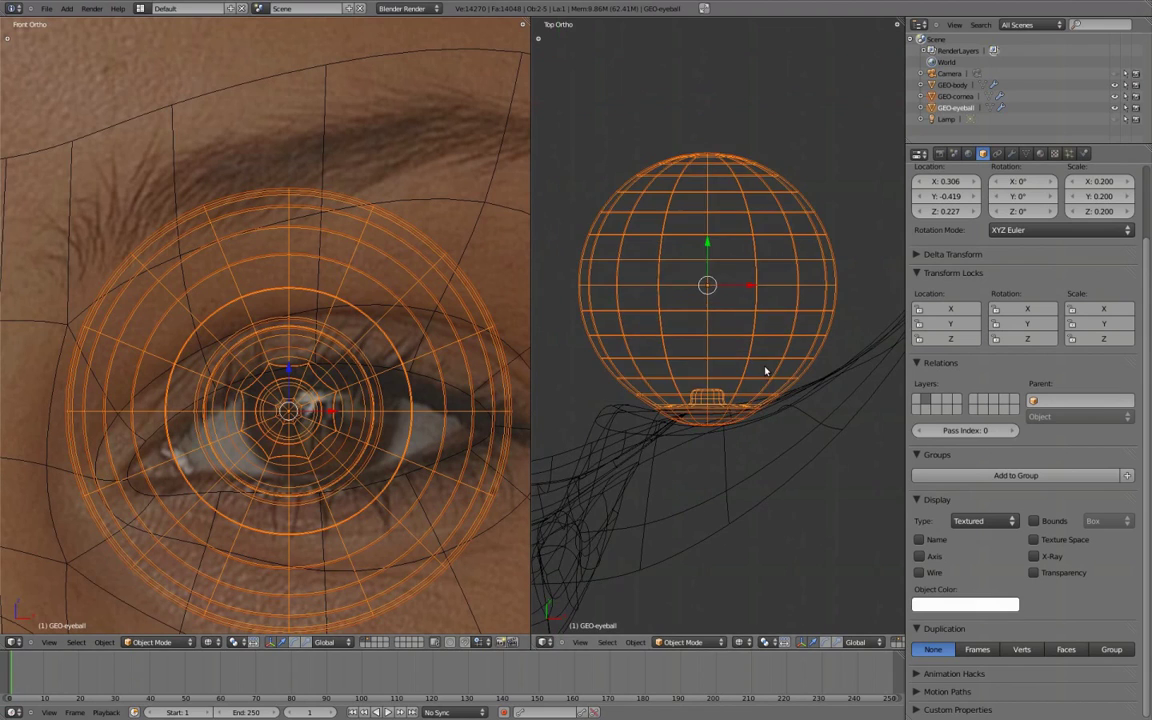
key(r)
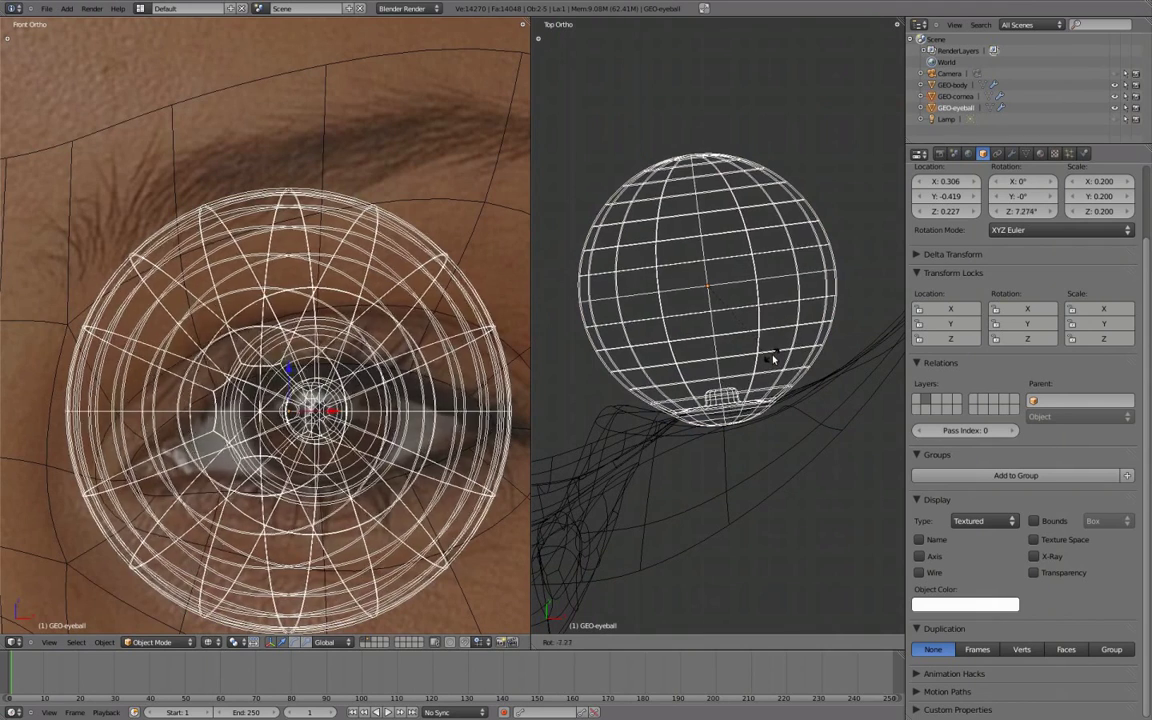
click(773, 359)
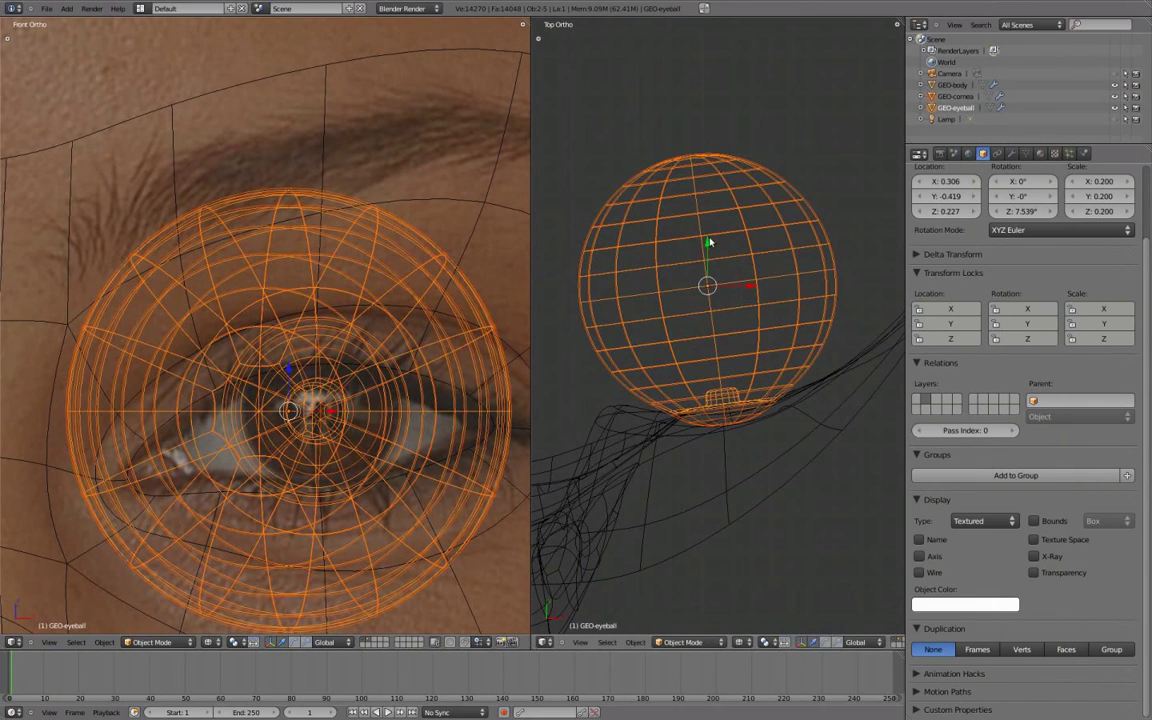
Nudge the eyeball along Y to X 0.310, Y -0.455 and refine its rotation.
key(z)
drag(708, 242, 721, 280)
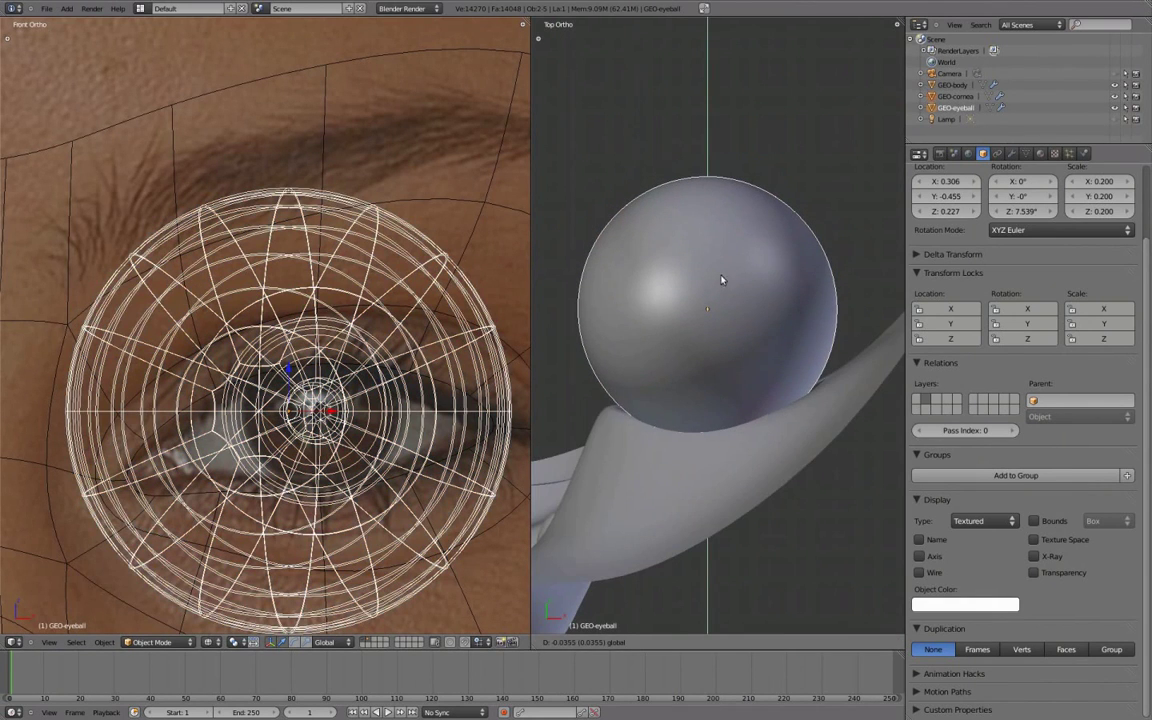
click(756, 314)
key(r)
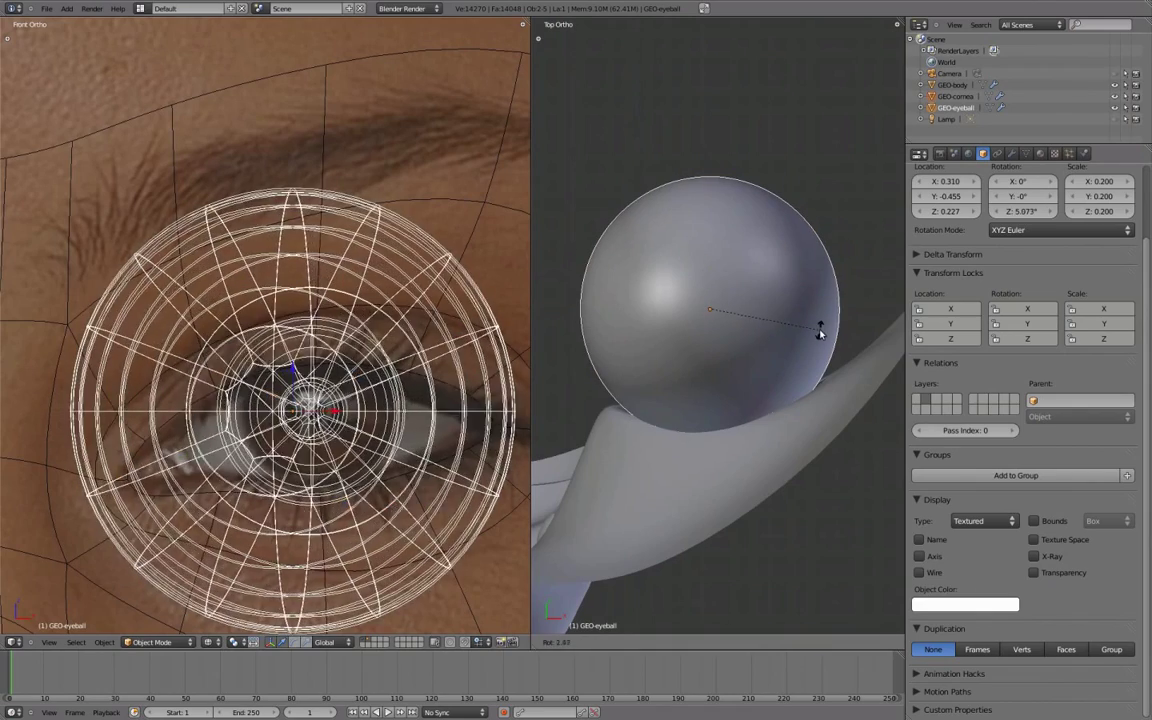
click(817, 329)
Select the face mask in the side view, maximize that view and enter mesh editing.
key(z)
key(z)
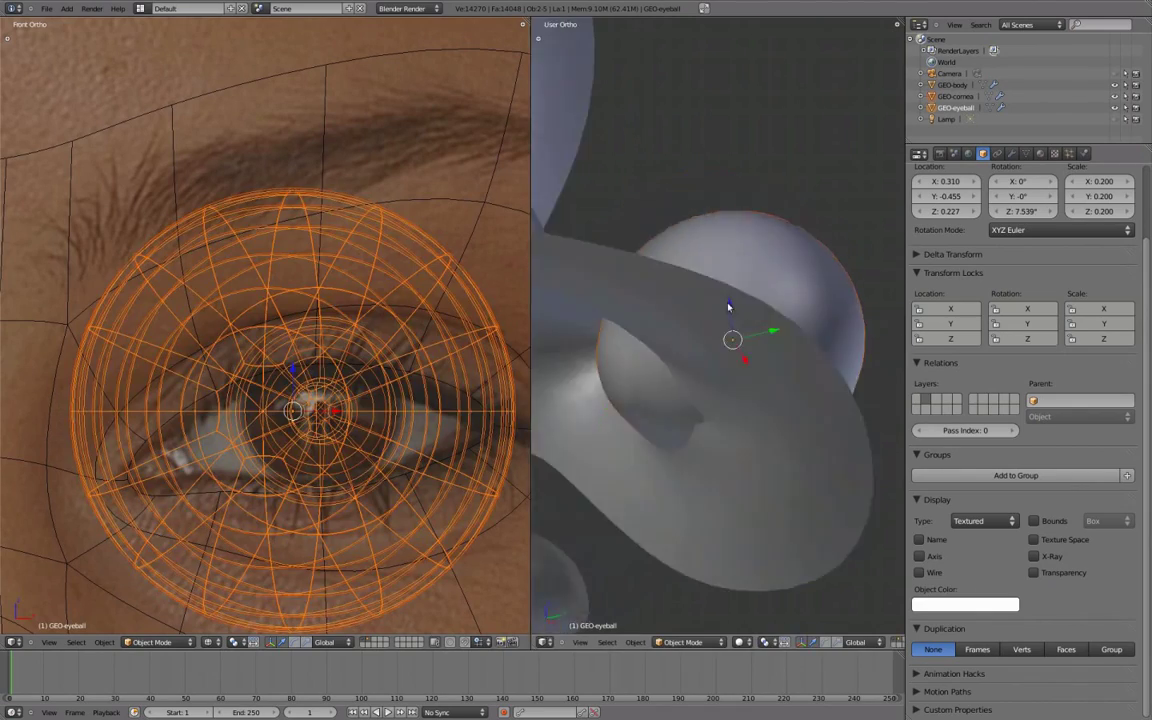
middle_drag(740, 481, 717, 211)
right_click(746, 294)
key(ctrl+Up)
key(Tab)
Try sliding the eyelid rim edge loop lower, then undo the change.
mouse_move(597, 489)
middle_down()
mouse_move(458, 586)
mouse_move(468, 633)
middle_up()
key(z)
alt+right_click(558, 358)
key(z)
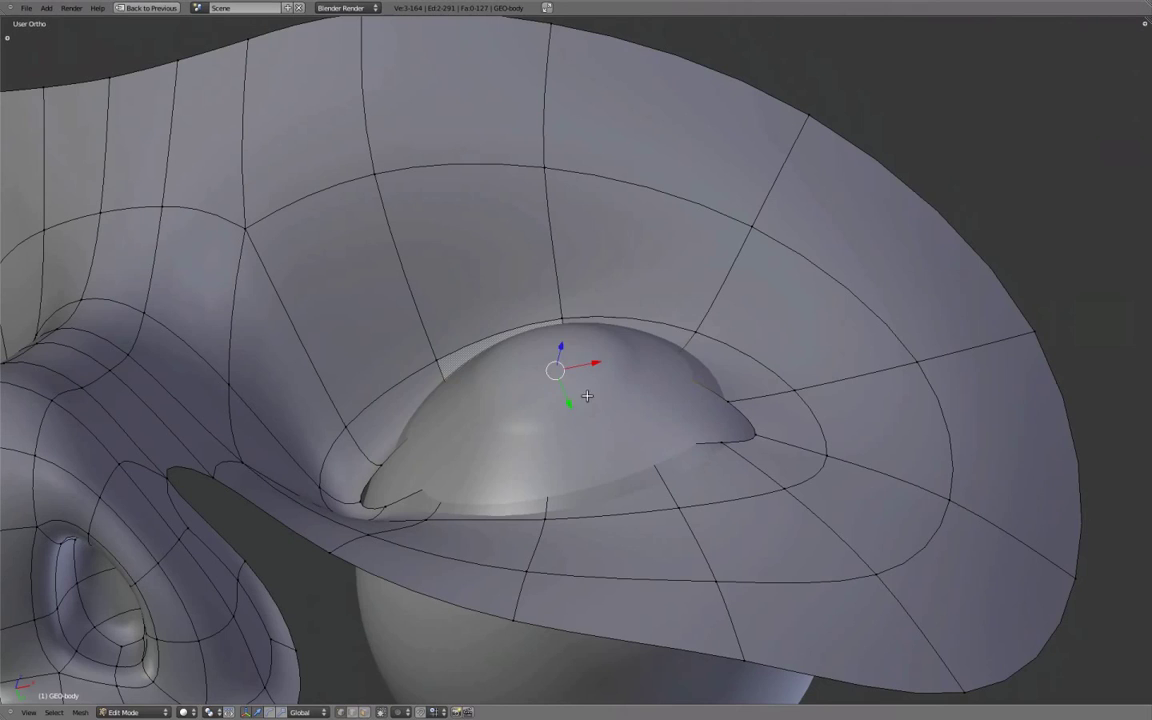
key(g)
key(z)
key(z)
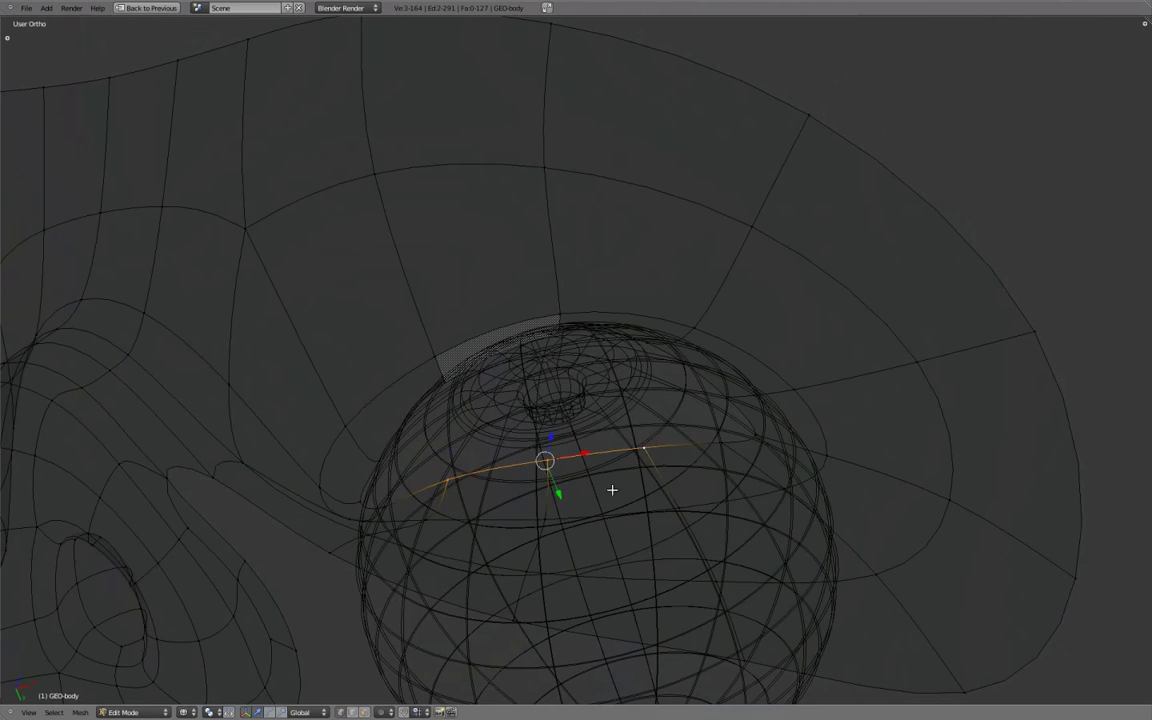
key(z)
click(489, 456)
key(g)
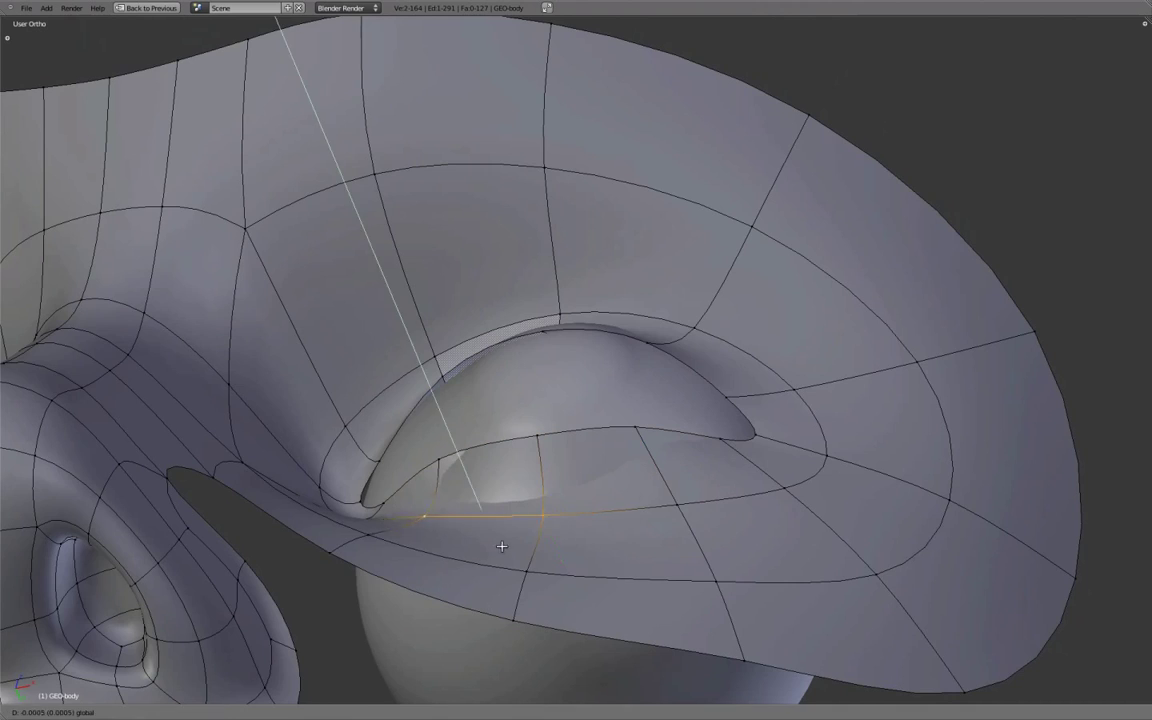
click(500, 545)
key(z)
key(z)
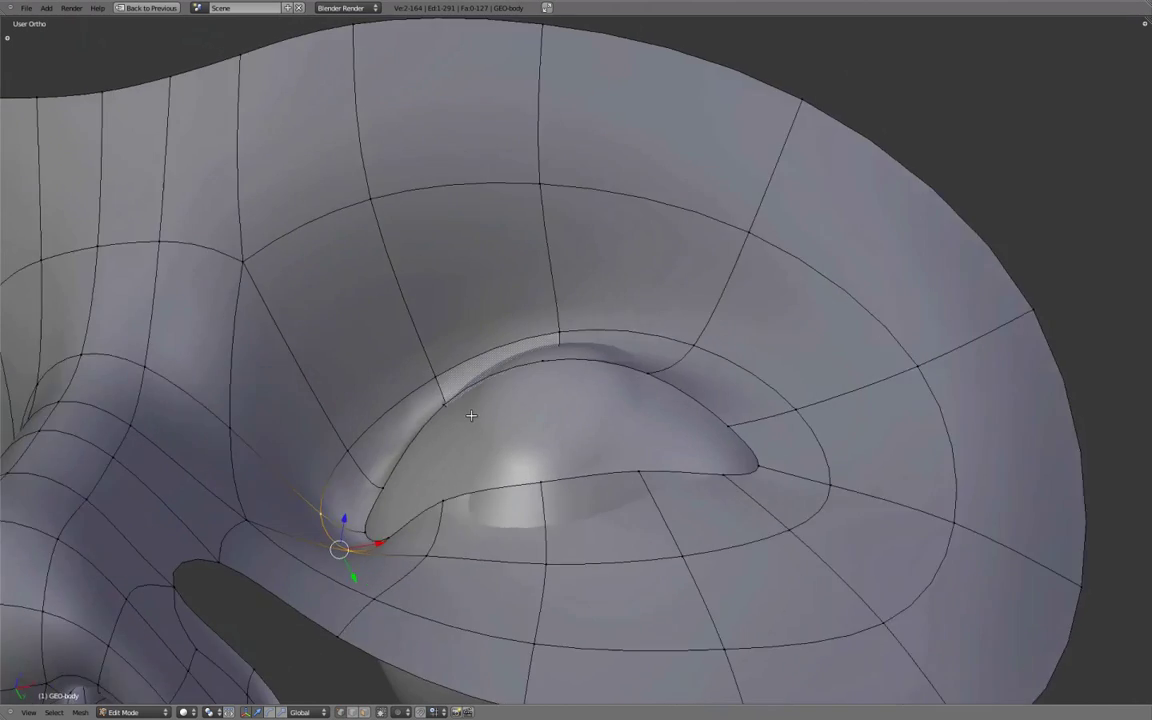
key(ctrl+z)
key(ctrl+z)
Hide the face mask's Subsurf smoothing in the viewport and maximize the 3D view.
mouse_move(649, 425)
middle_down()
mouse_move(624, 468)
mouse_move(700, 420)
middle_up()
scroll(630, 440, down, 3)
right_click(624, 468)
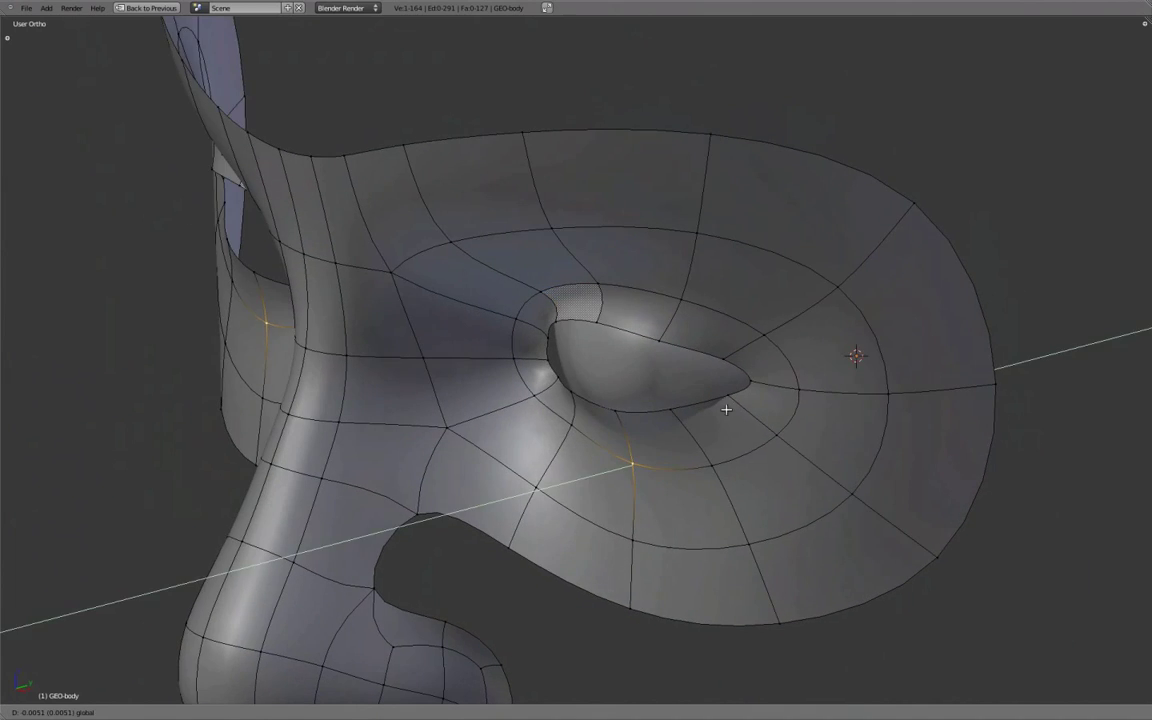
key(ctrl+Up)
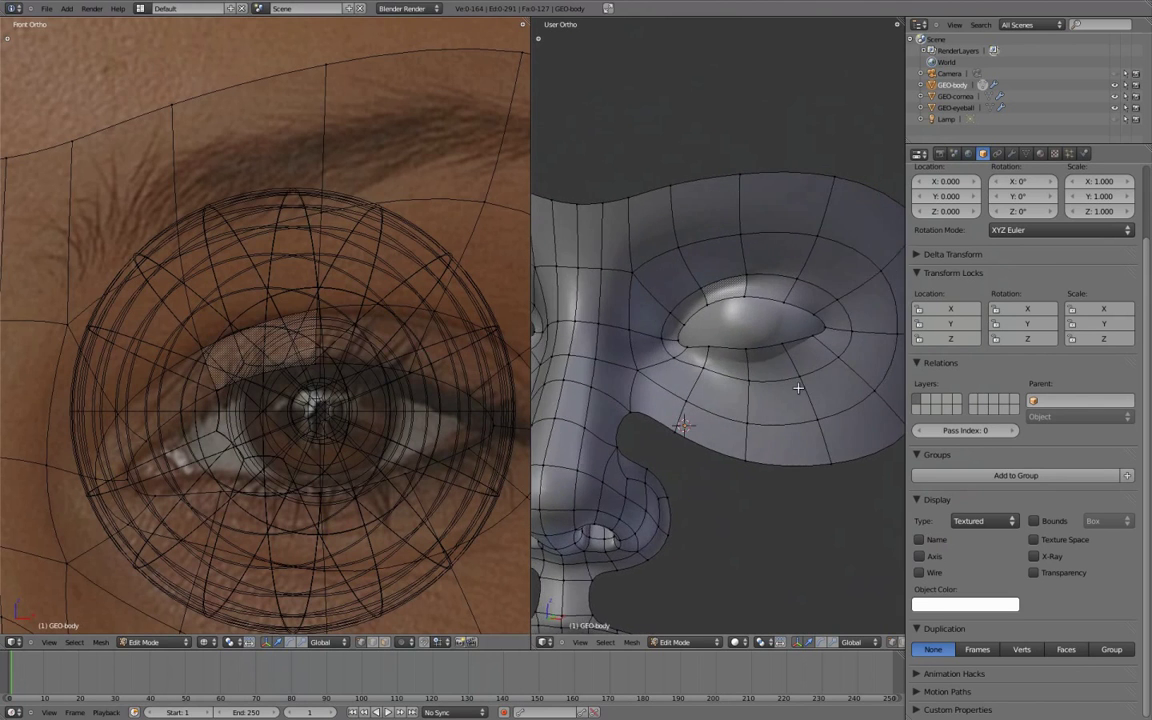
key(ctrl+2)
click(1013, 154)
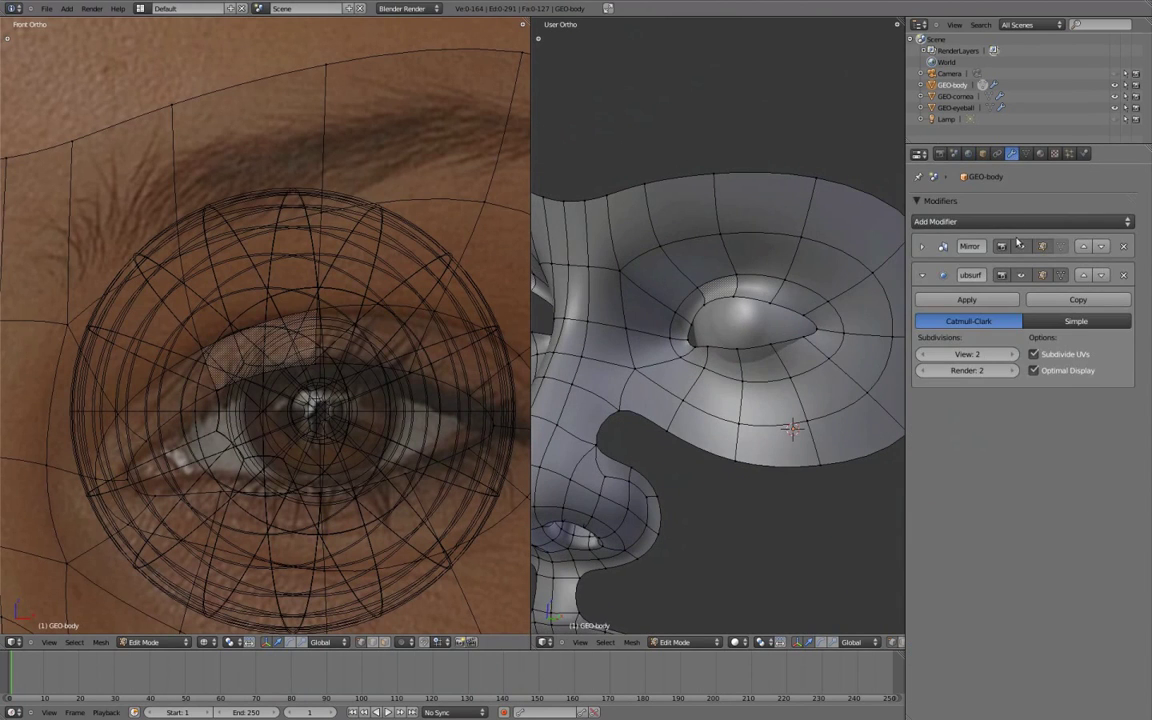
click(1021, 273)
key(ctrl+Up)
Move an eyelid vertex and the inner eye-corner vertex along Z toward the eyeball.
mouse_move(639, 418)
middle_down()
mouse_move(689, 417)
mouse_move(630, 198)
mouse_move(604, 405)
middle_up()
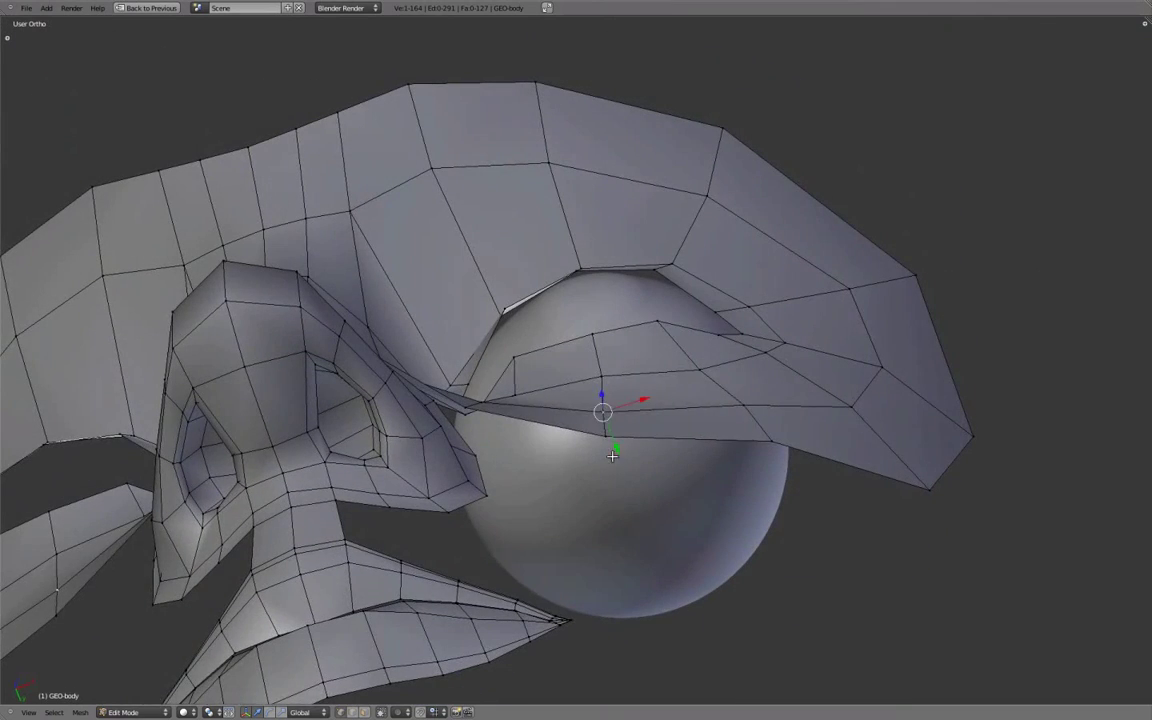
key(g)
key(z)
key(z)
click(600, 364)
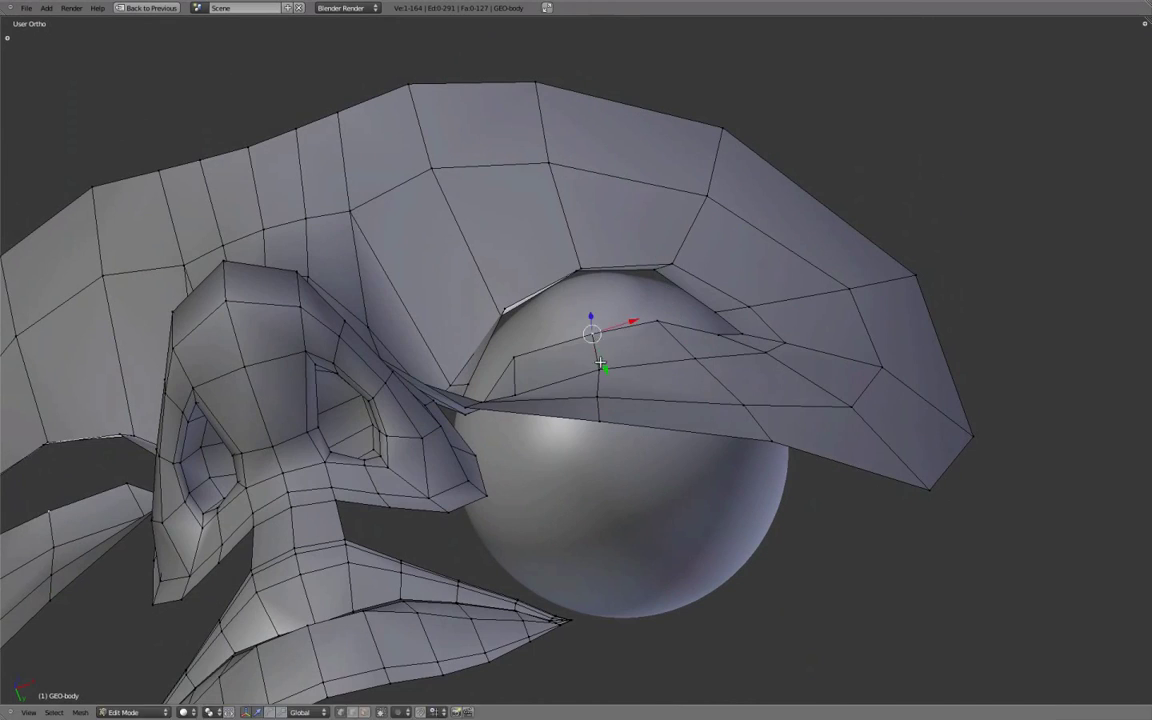
middle_drag(600, 364, 586, 335)
right_click(473, 395)
mouse_move(473, 395)
middle_down()
mouse_move(499, 424)
mouse_move(705, 312)
mouse_move(617, 527)
mouse_move(552, 465)
mouse_move(700, 370)
mouse_move(638, 352)
mouse_move(458, 231)
mouse_move(606, 404)
middle_up()
key(g)
key(z)
key(z)
click(499, 424)
Move the next eyelid vertex along Z until it sits against the eyeball.
right_click(705, 310)
key(g)
key(z)
key(z)
click(719, 314)
key(g)
key(z)
key(z)
click(724, 358)
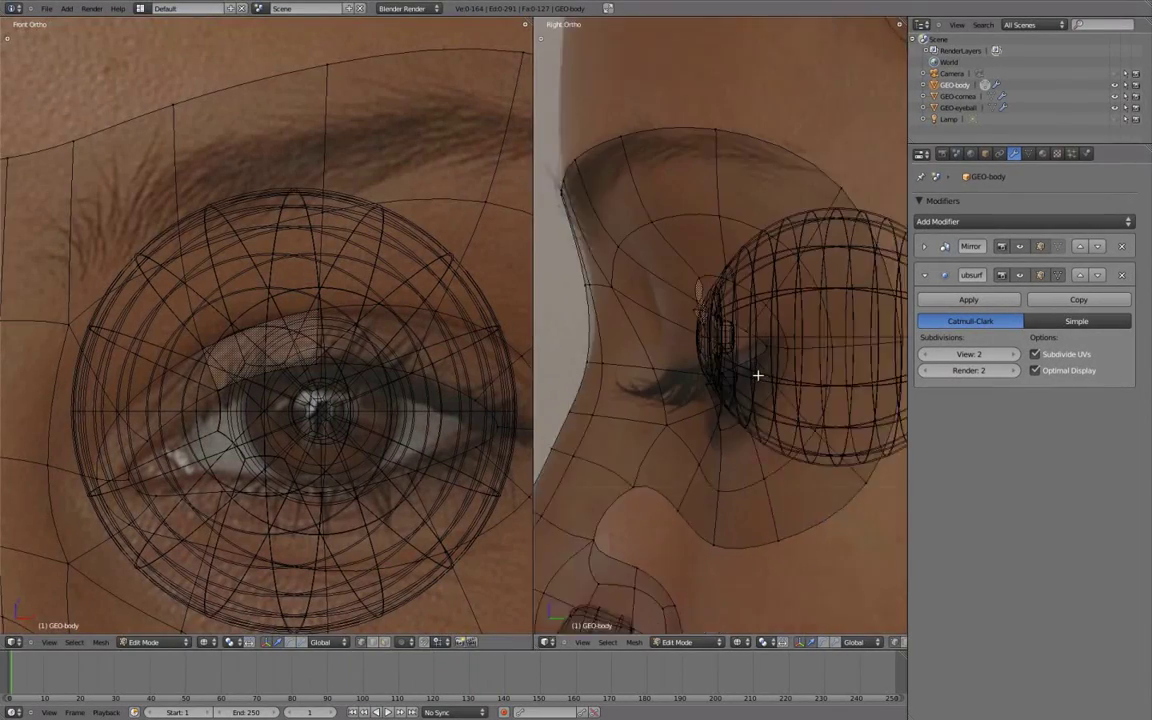
Reposition GEO-eyeball's iris edge ring in Edit Mode to match the front reference iris.
key(g)
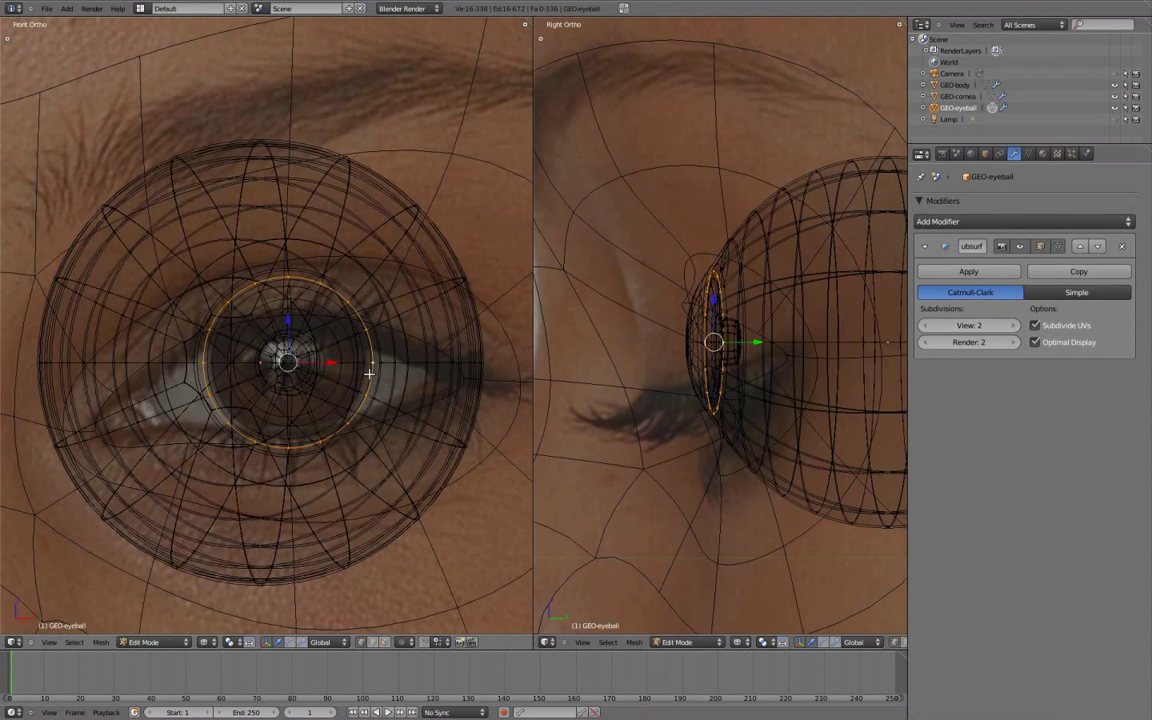
key(Tab)
shift+middle_drag(389, 384, 401, 396)
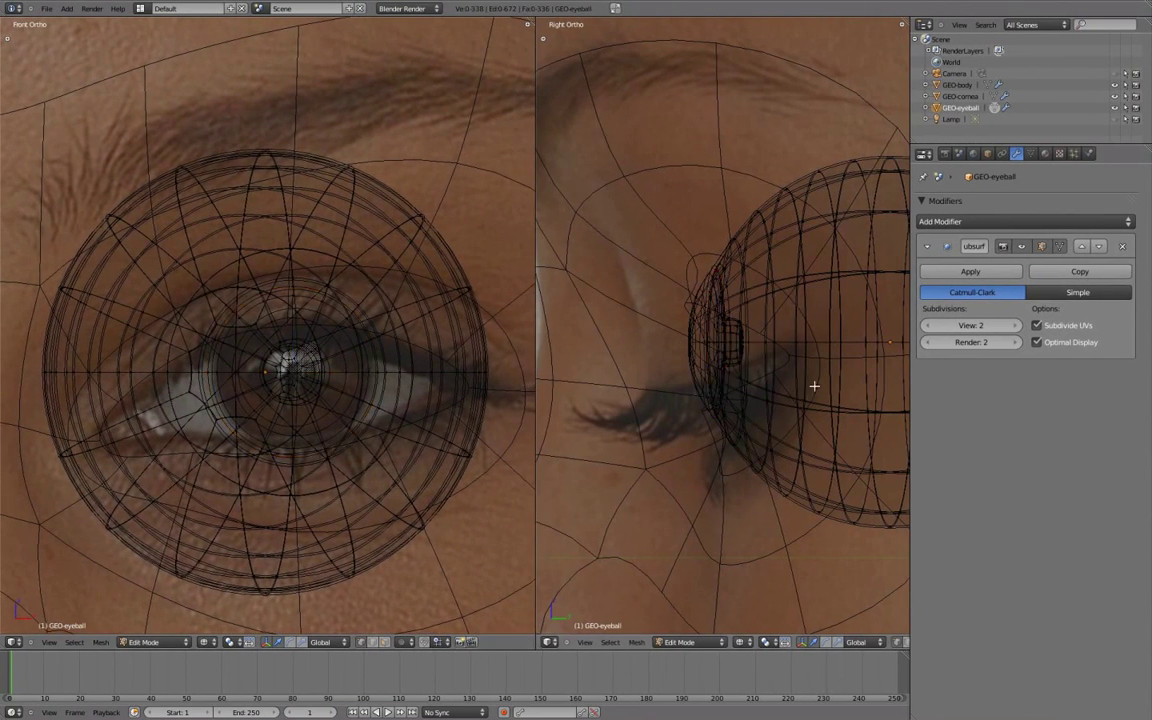
key(Tab)
shift+middle_drag(810, 386, 775, 385)
Apply the 0.2 scale on GEO-eyeball from the Object tab.
click(987, 153)
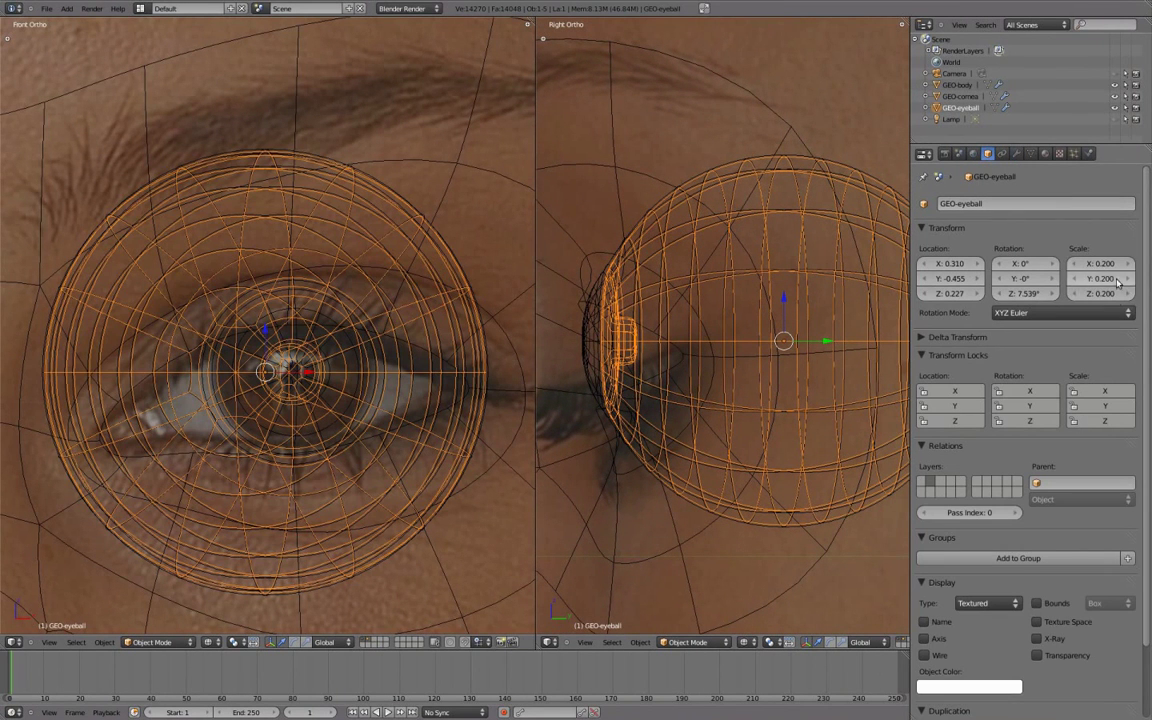
key(ctrl+a)
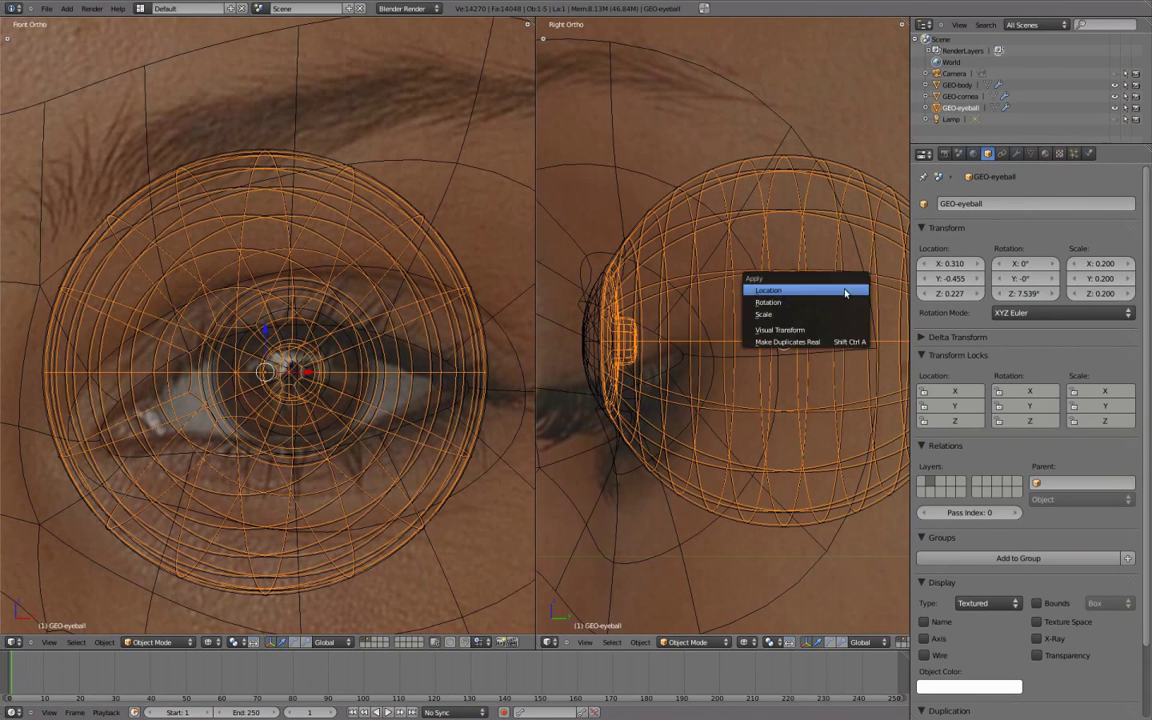
click(849, 317)
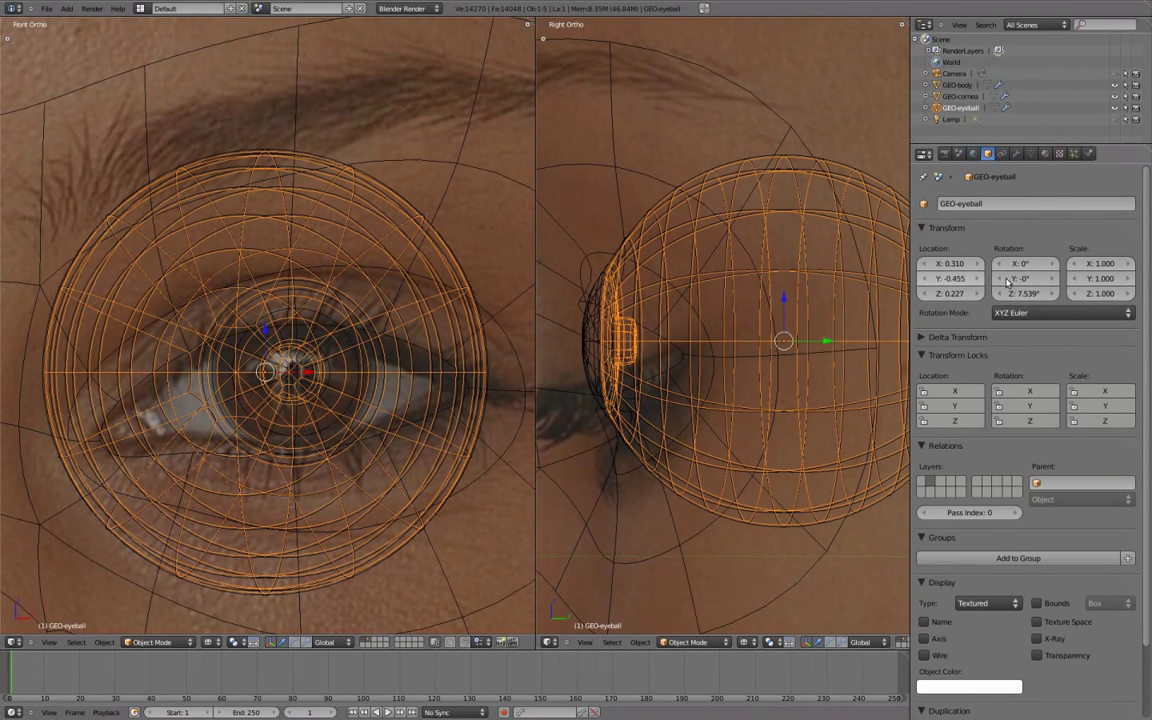
Apply the scale on GEO-cornea too, so it reads 1.000.
right_click(789, 157)
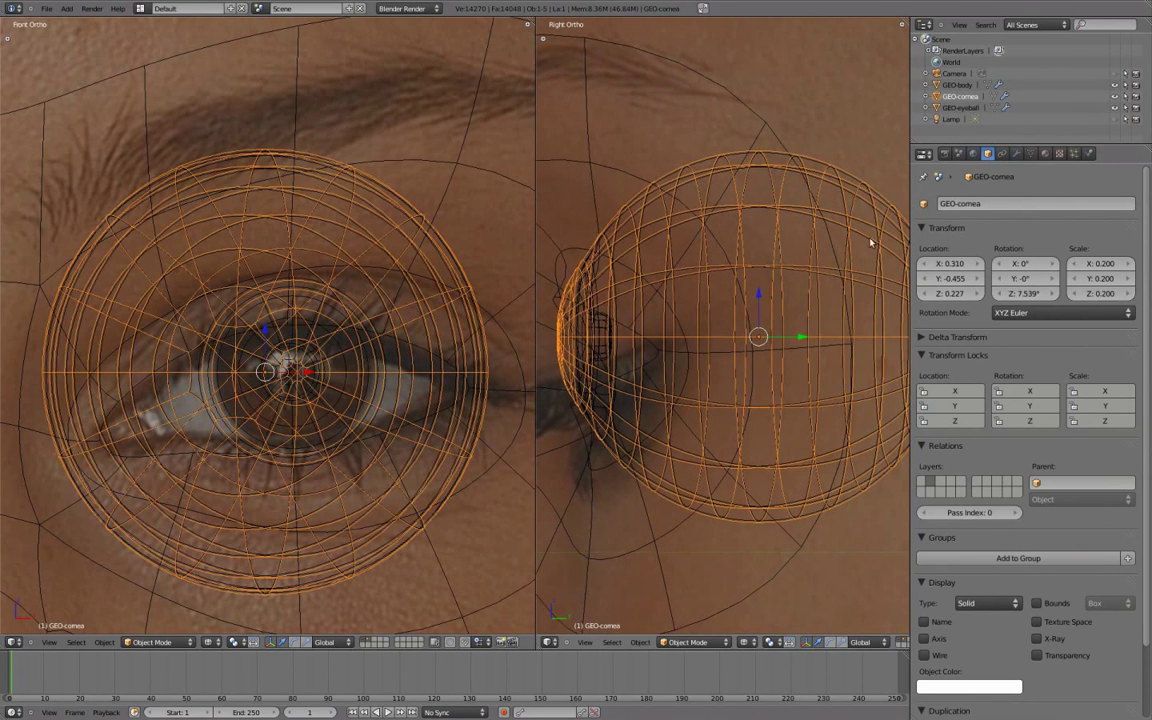
key(ctrl+a)
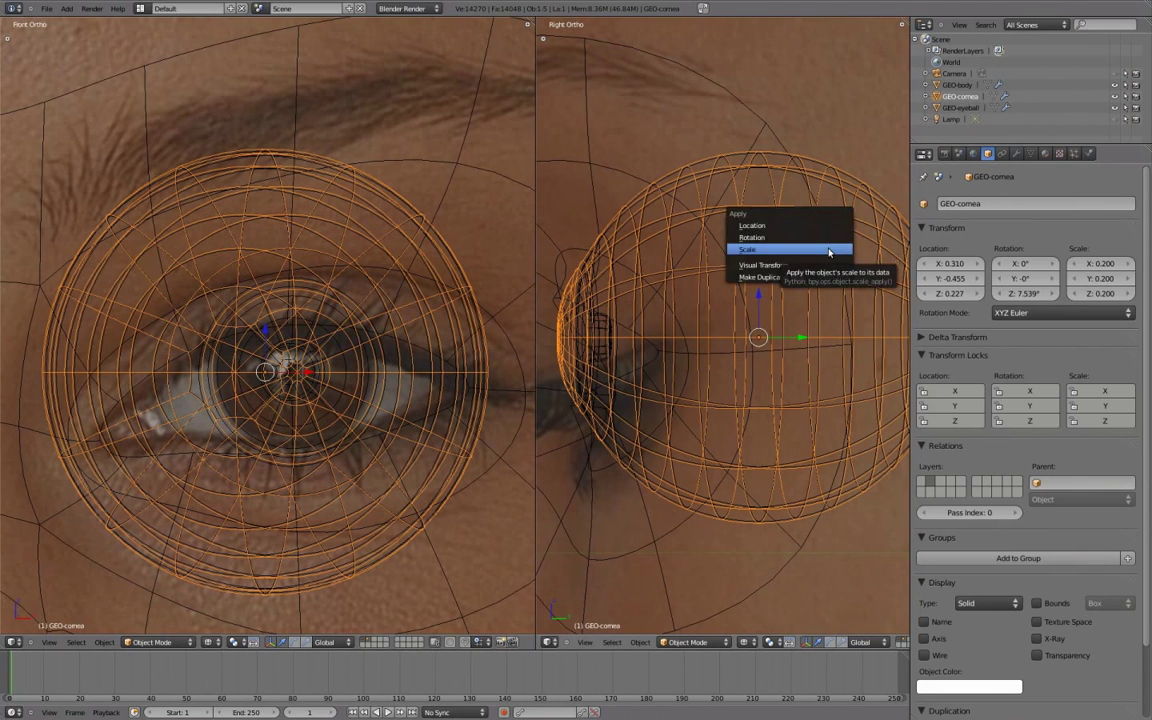
click(829, 252)
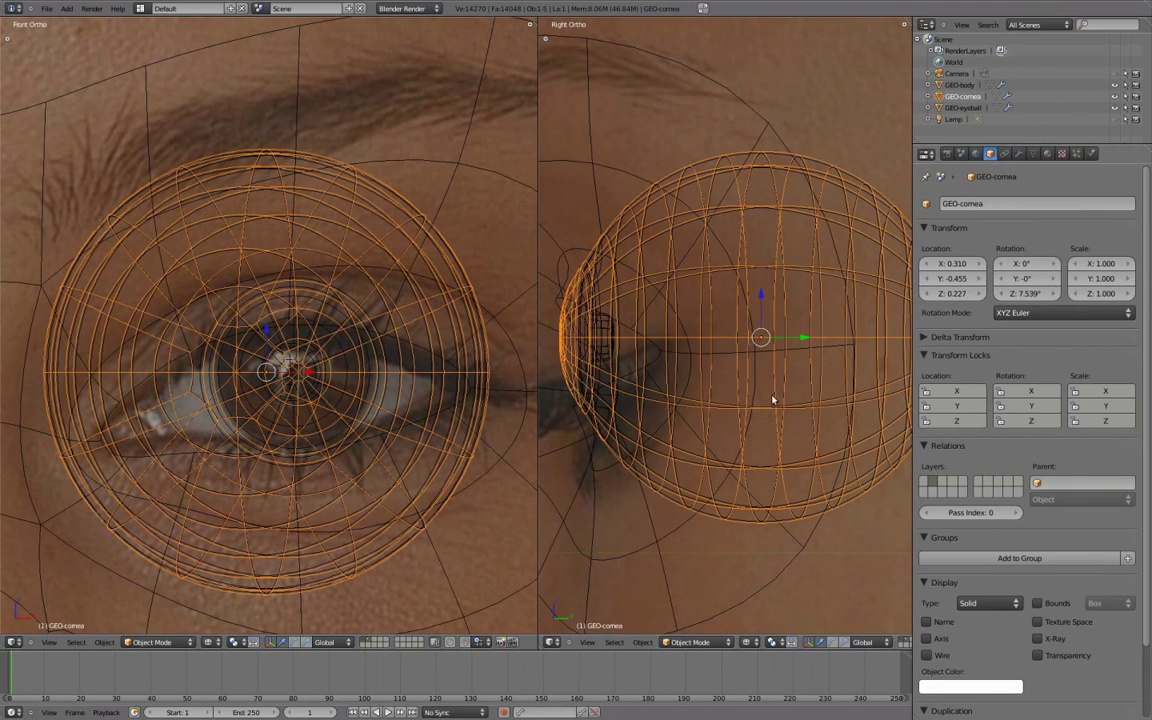
scroll(772, 400, down, 3)
scroll(391, 378, down, 3)
scroll(400, 375, down, 2)
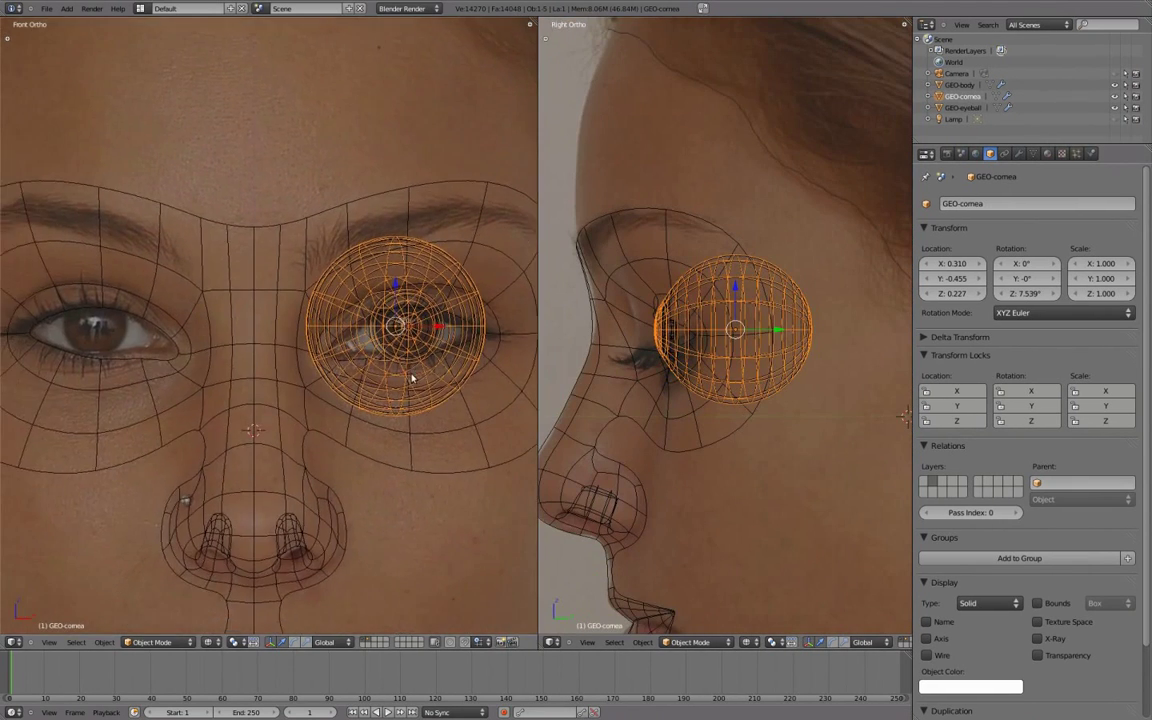
Add a Mirror modifier to GEO-cornea and move it above Subsurf.
scroll(411, 377, down, 1)
shift+middle_drag(155, 362, 162, 358)
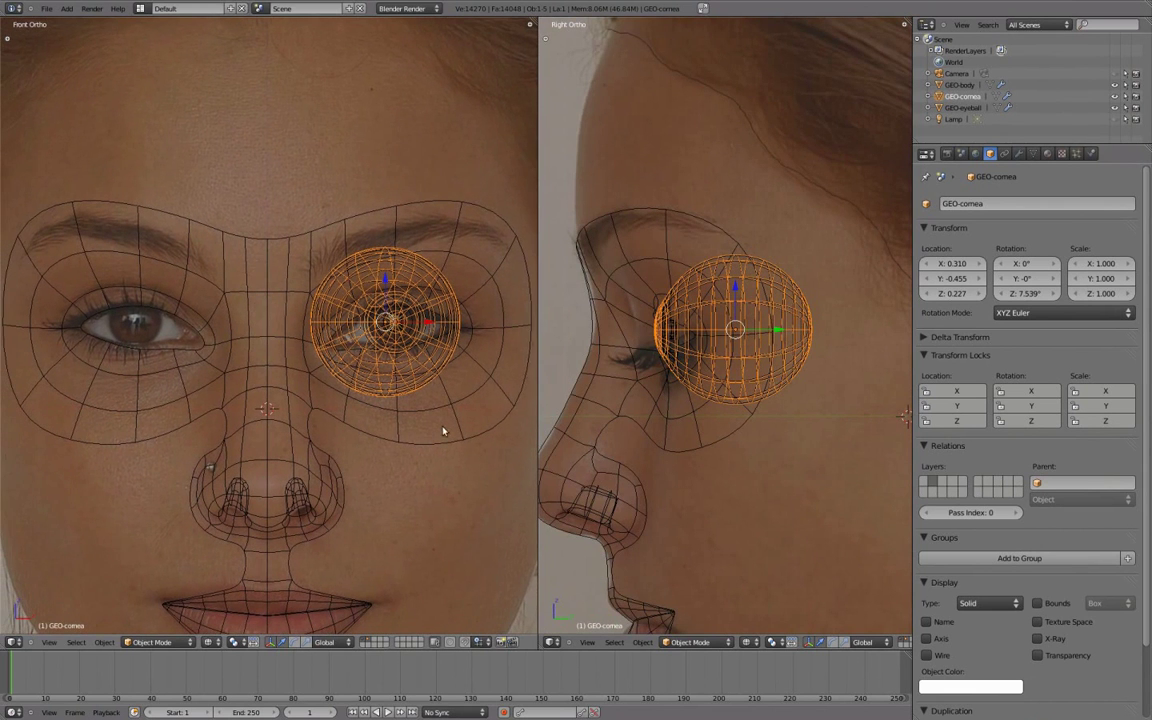
click(1019, 155)
click(929, 246)
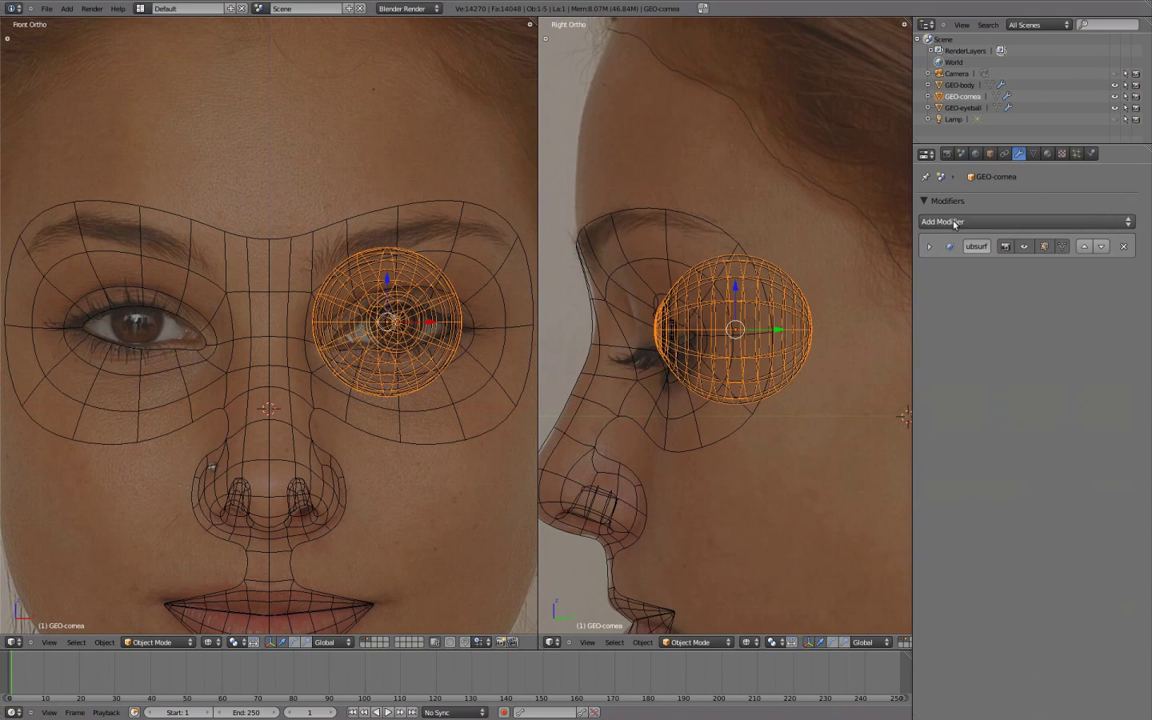
click(969, 223)
click(863, 372)
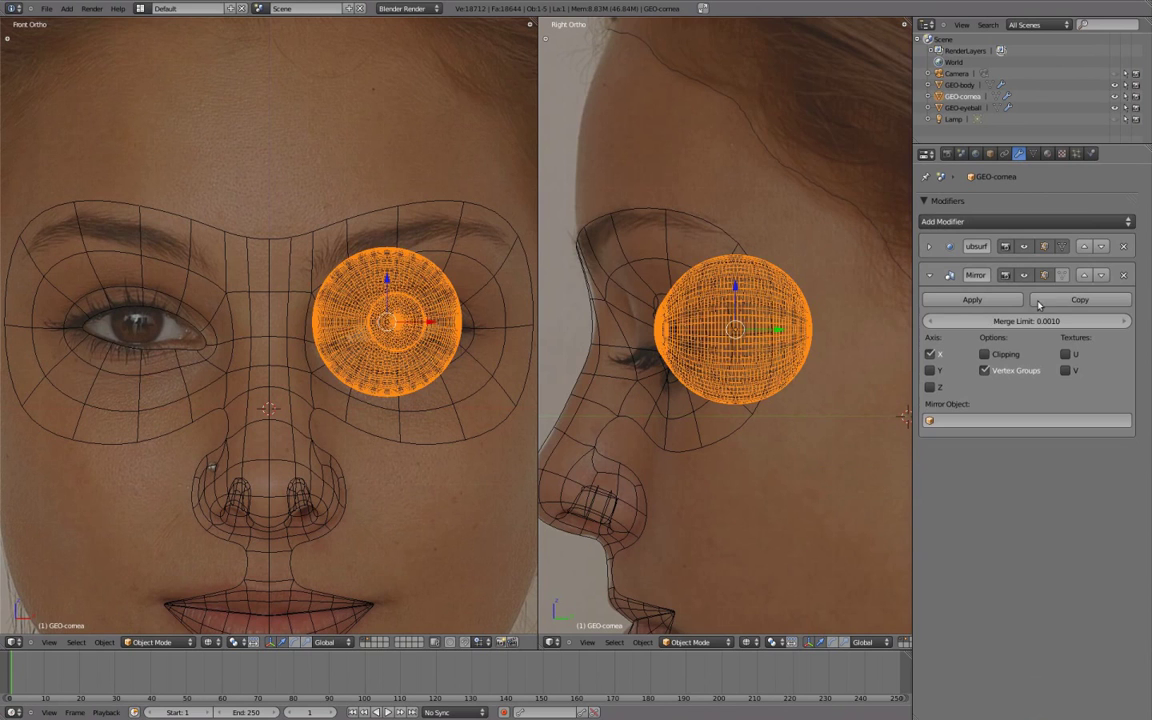
click(1085, 275)
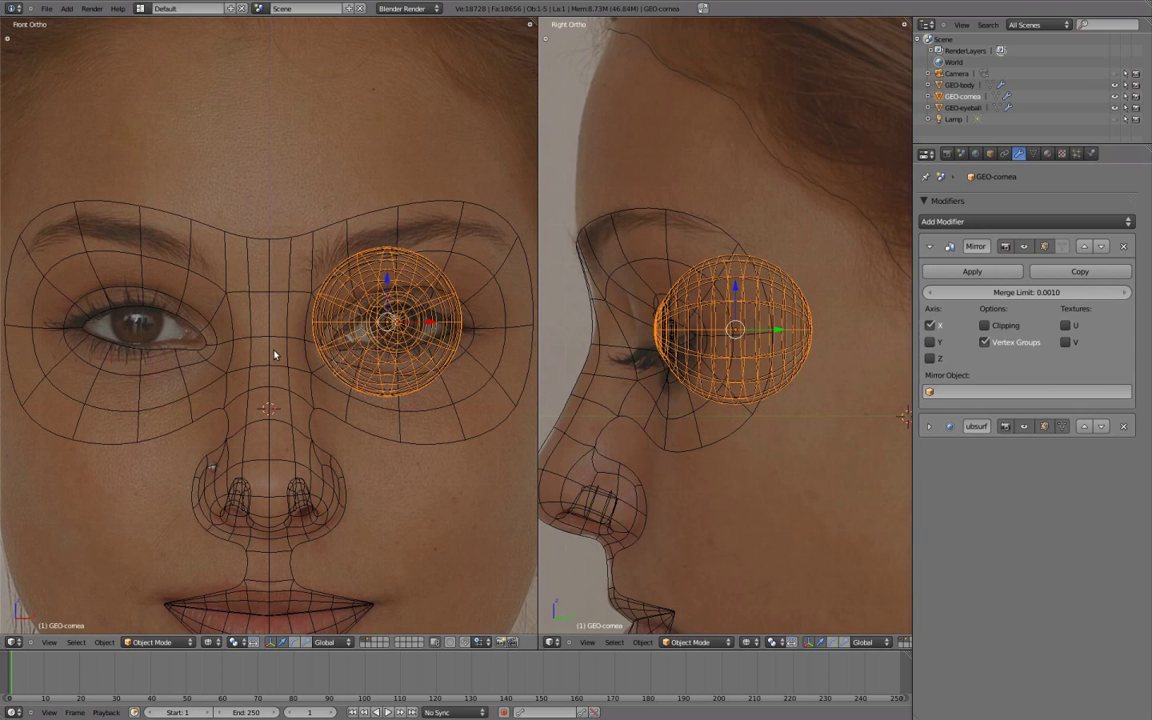
Set the cornea Mirror modifier's mirror object to GEO-body.
right_click(273, 305)
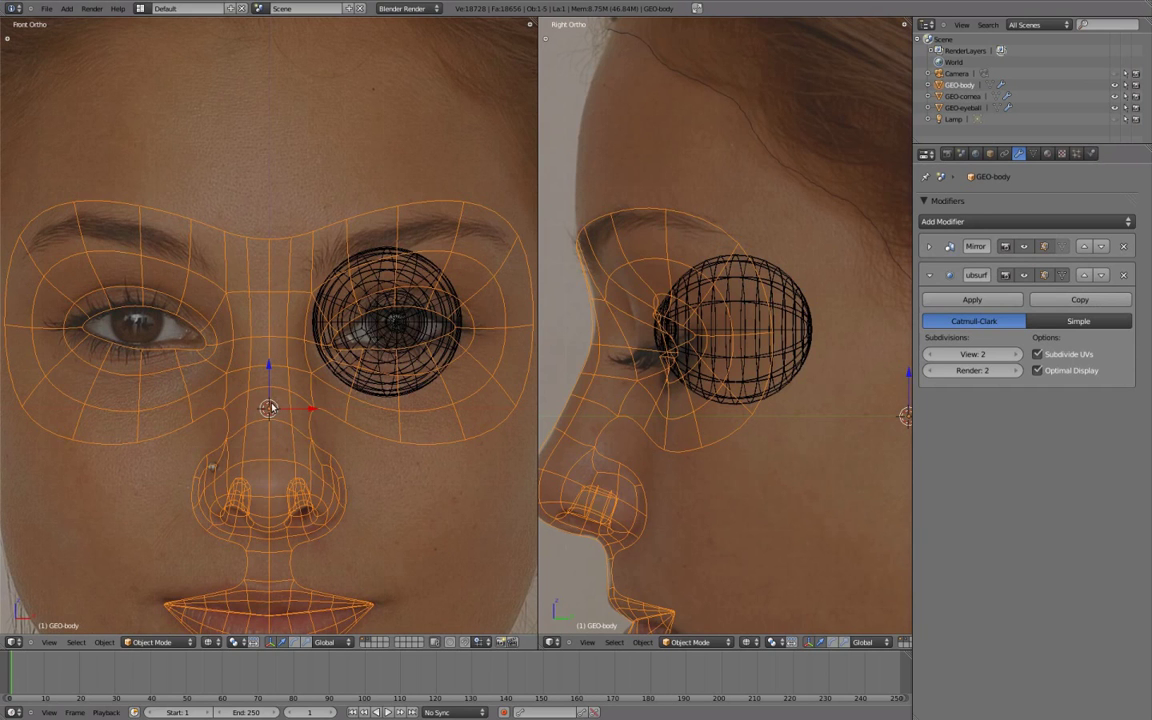
right_click(373, 337)
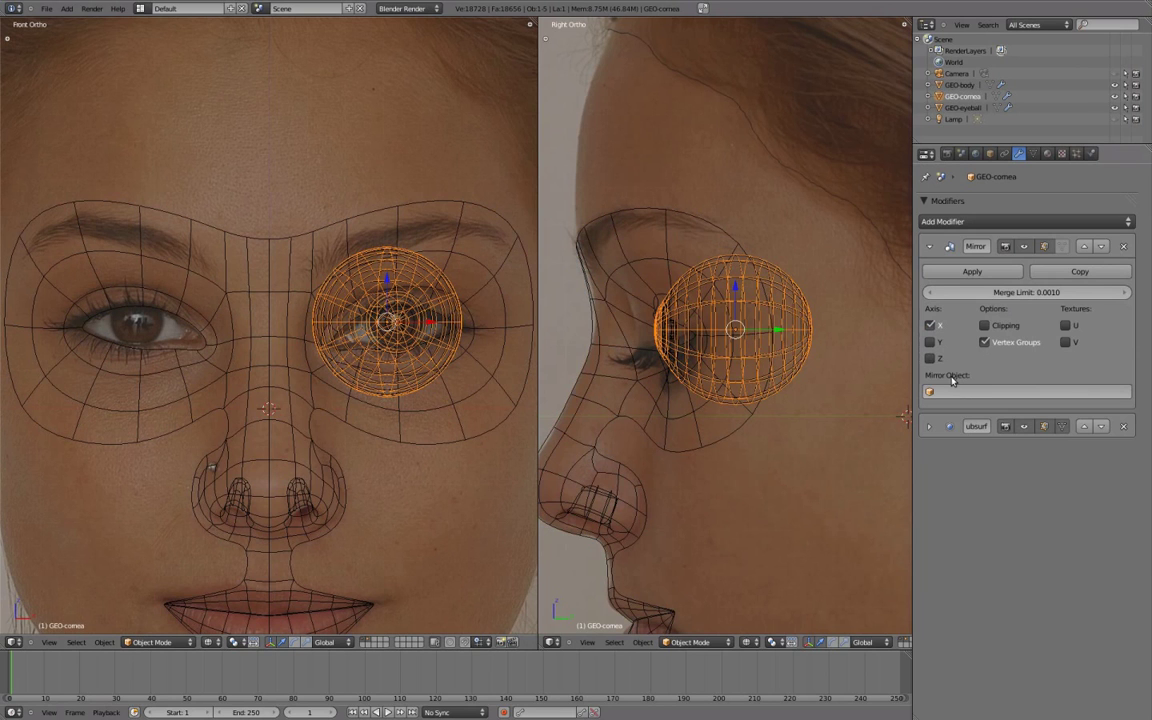
click(957, 393)
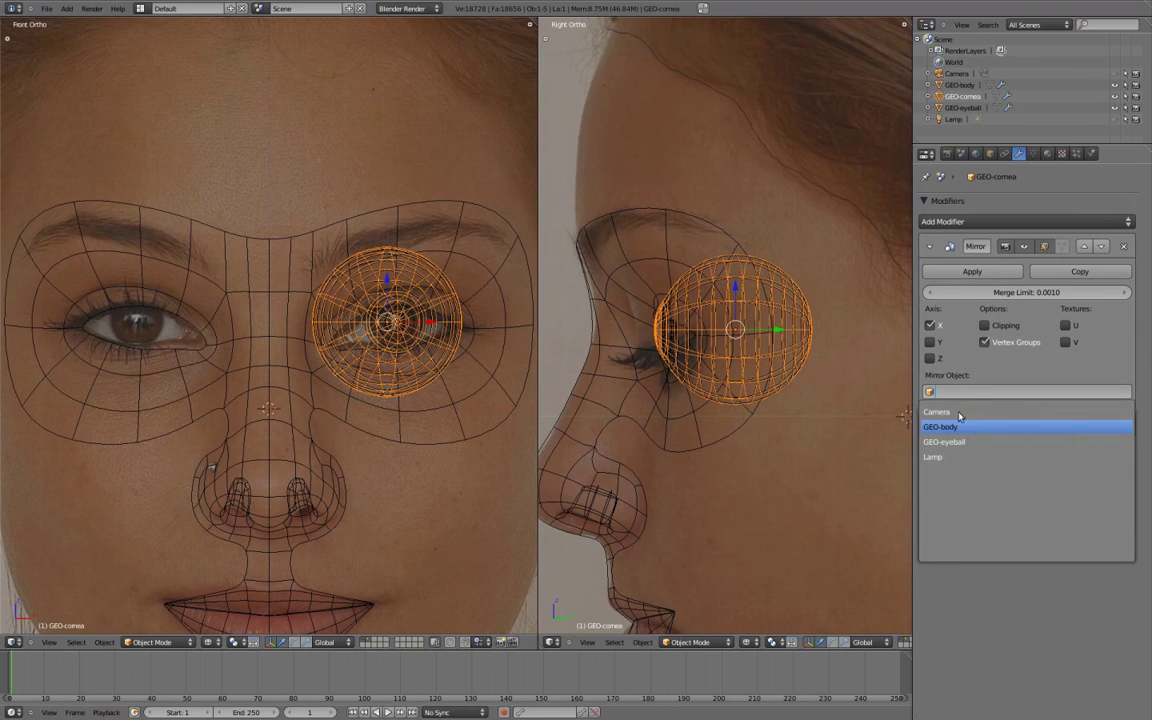
click(977, 430)
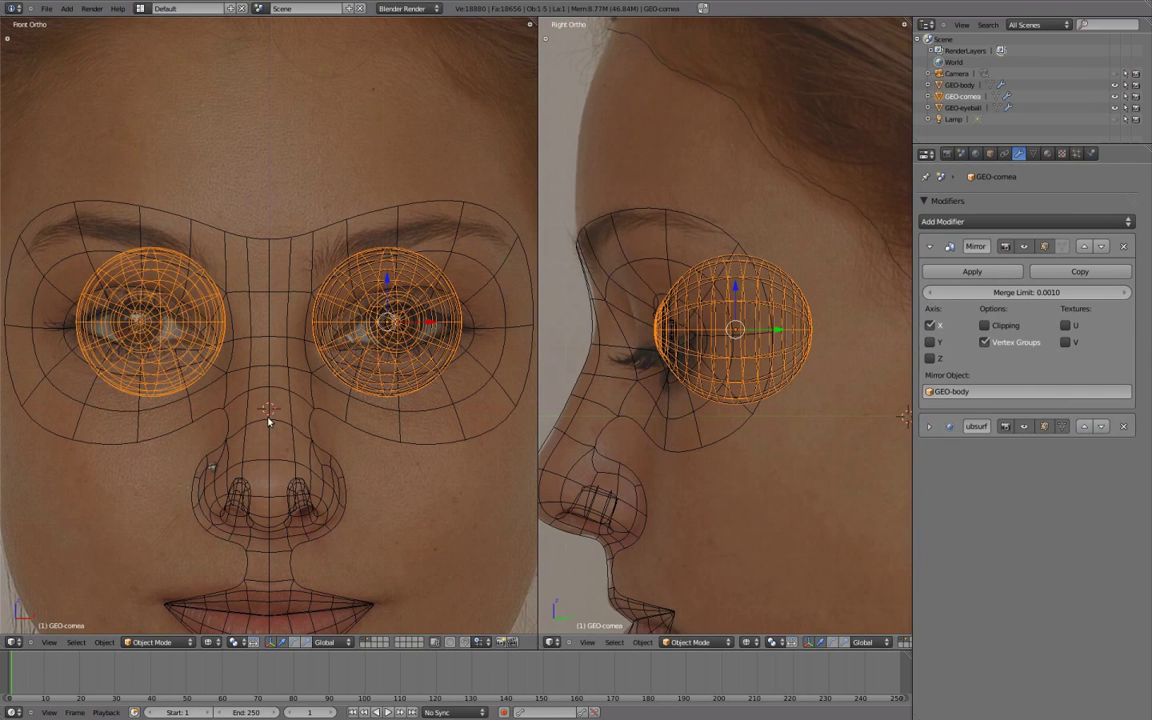
right_click(803, 300)
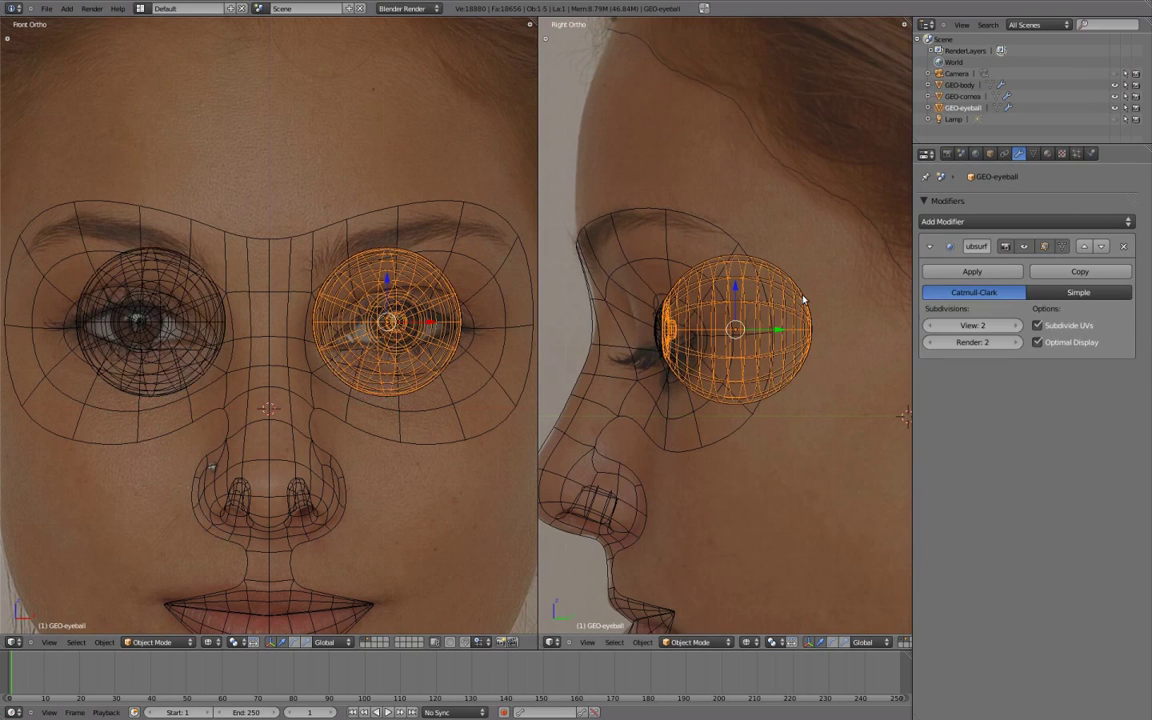
Add a Mirror modifier to GEO-eyeball above Subsurf, mirrored around GEO-body.
click(935, 221)
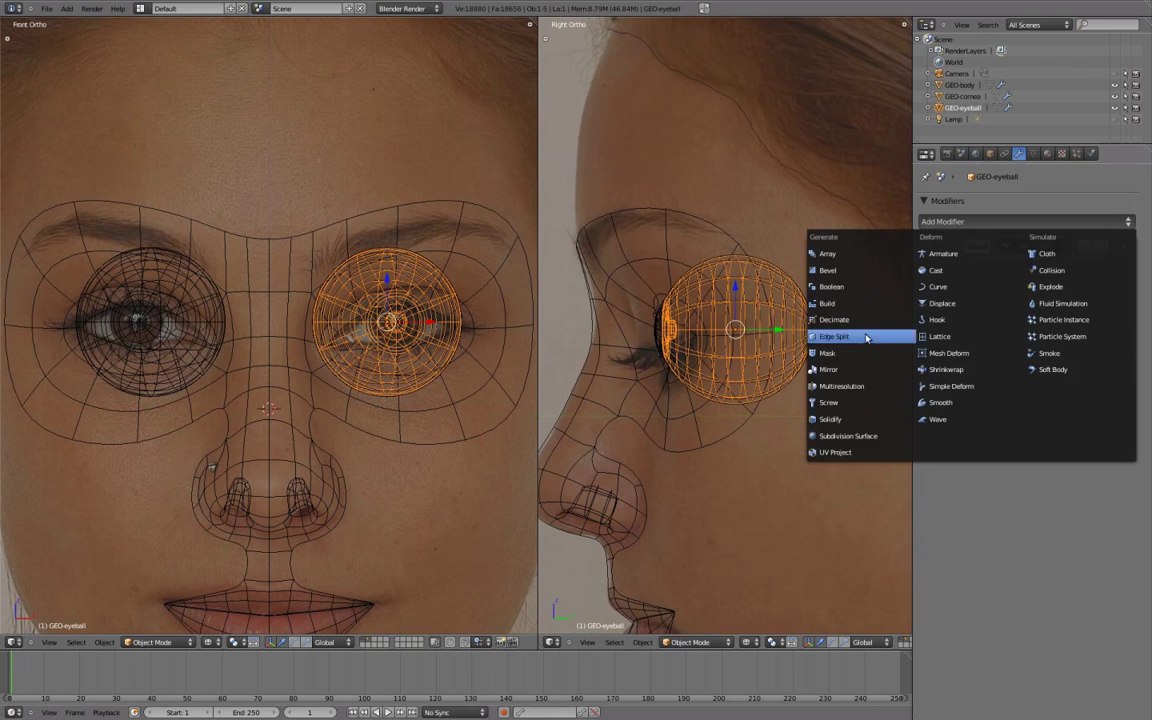
click(851, 371)
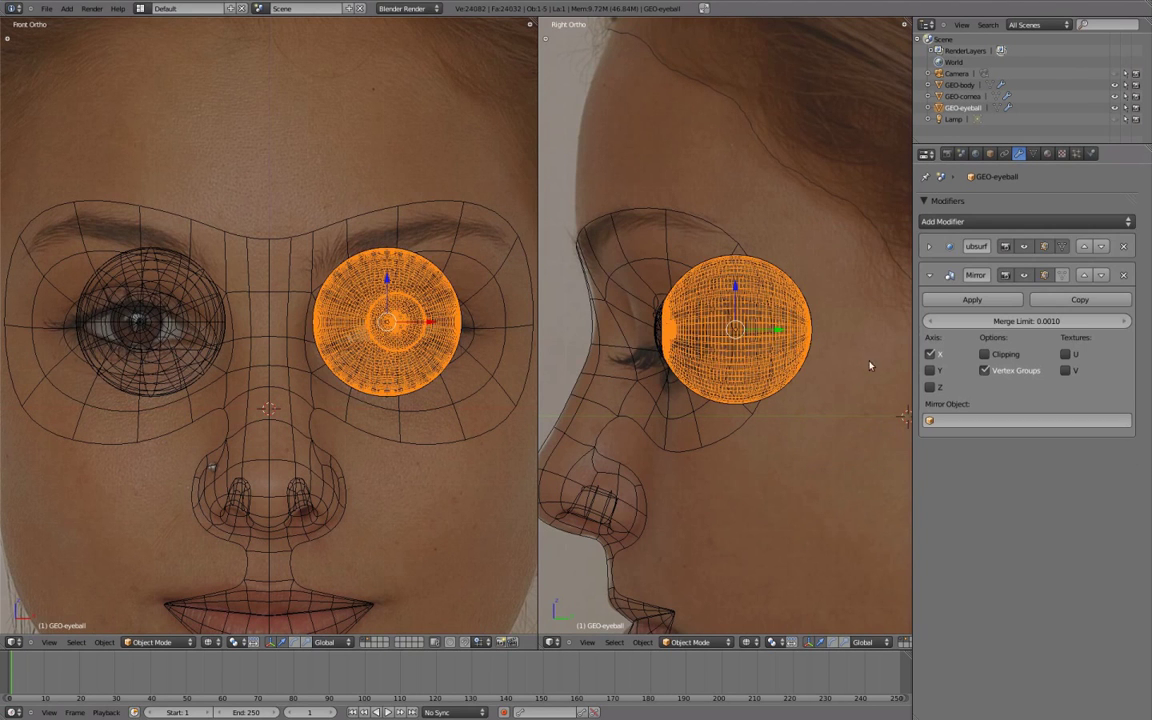
click(1084, 276)
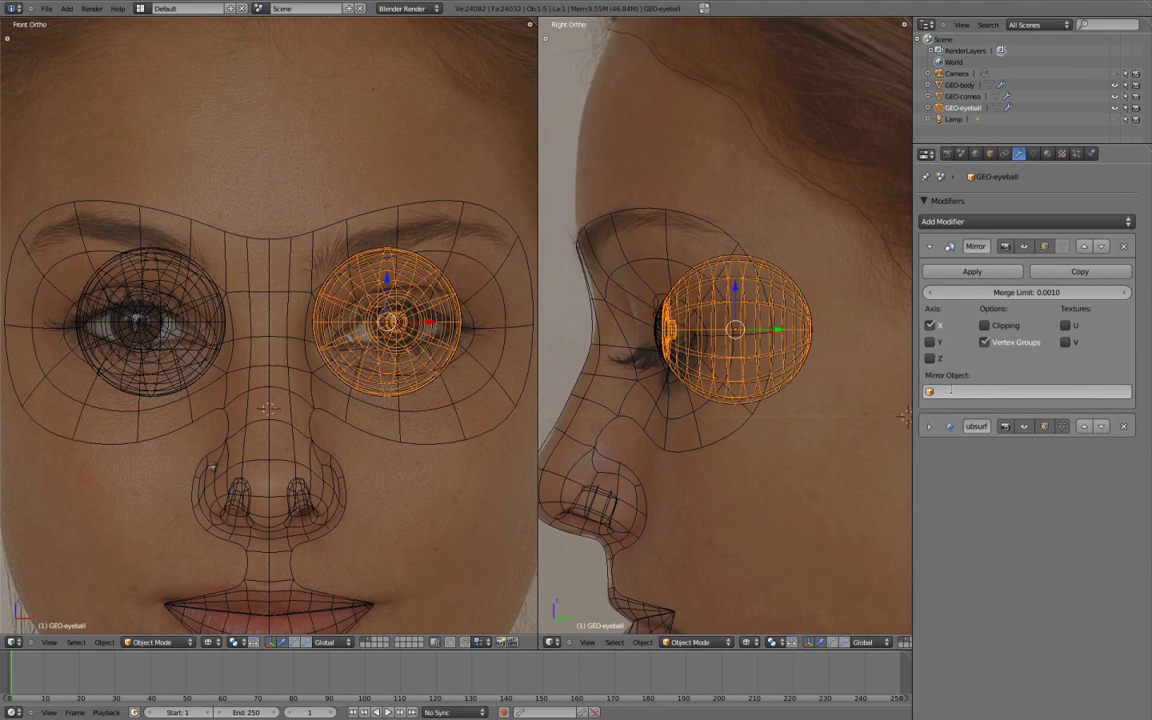
click(951, 391)
click(972, 427)
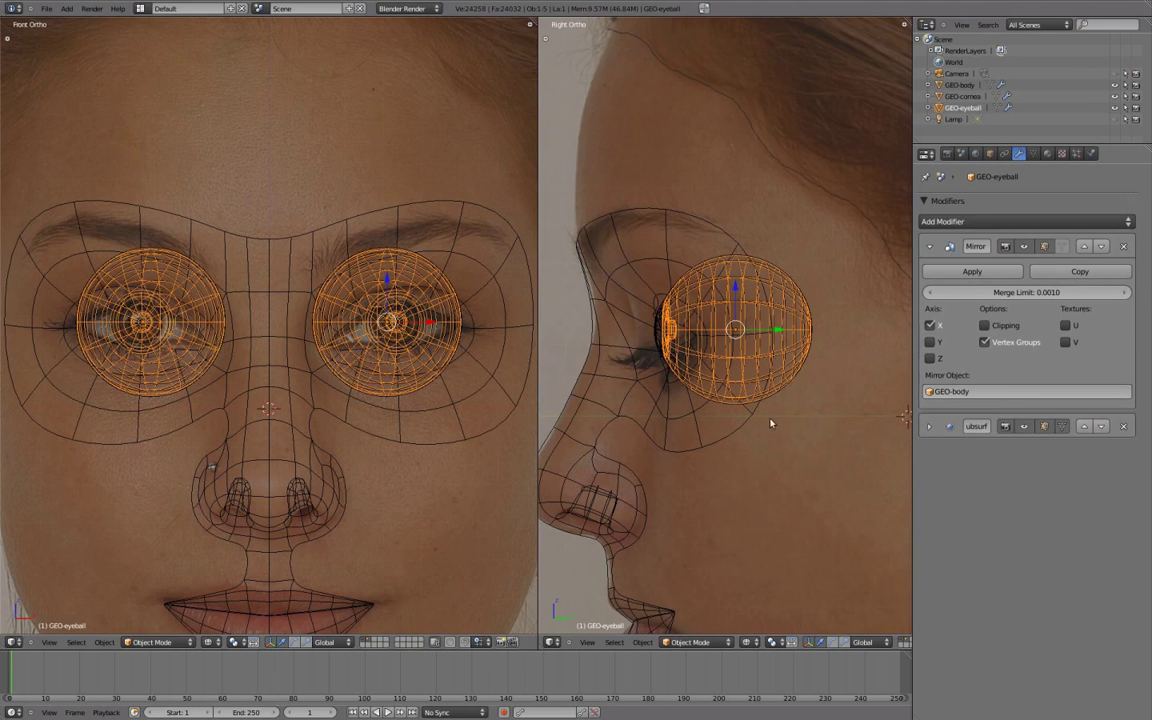
scroll(347, 366, down, 2)
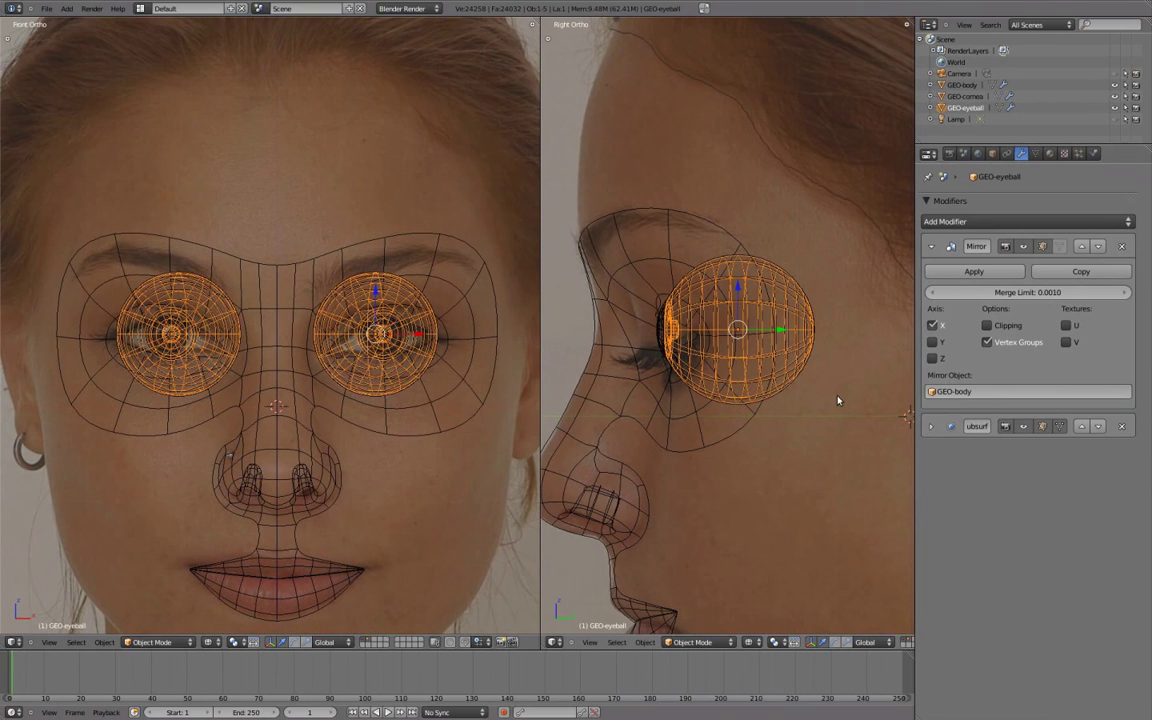
Switch both views to solid shading, inspect the face, and return the side view to Right Ortho.
key(z)
key(z)
mouse_move(825, 440)
middle_down()
mouse_move(742, 379)
mouse_move(666, 358)
mouse_move(610, 313)
mouse_move(772, 321)
mouse_move(848, 355)
mouse_move(812, 352)
mouse_move(881, 345)
mouse_move(828, 352)
mouse_move(772, 320)
mouse_move(795, 378)
mouse_move(846, 381)
mouse_move(769, 353)
mouse_move(697, 363)
mouse_move(760, 400)
mouse_move(710, 395)
mouse_move(689, 368)
middle_up()
key(h)
key(KP_3)
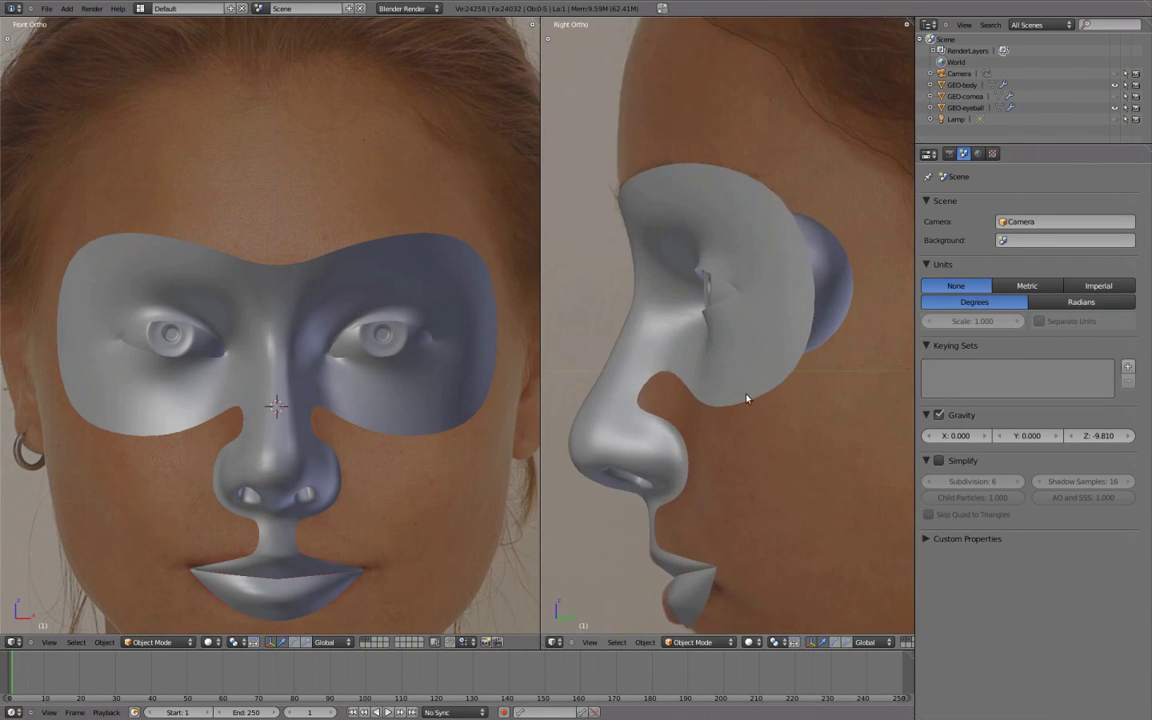
scroll(730, 390, up, 1)
scroll(766, 465, up, 1)
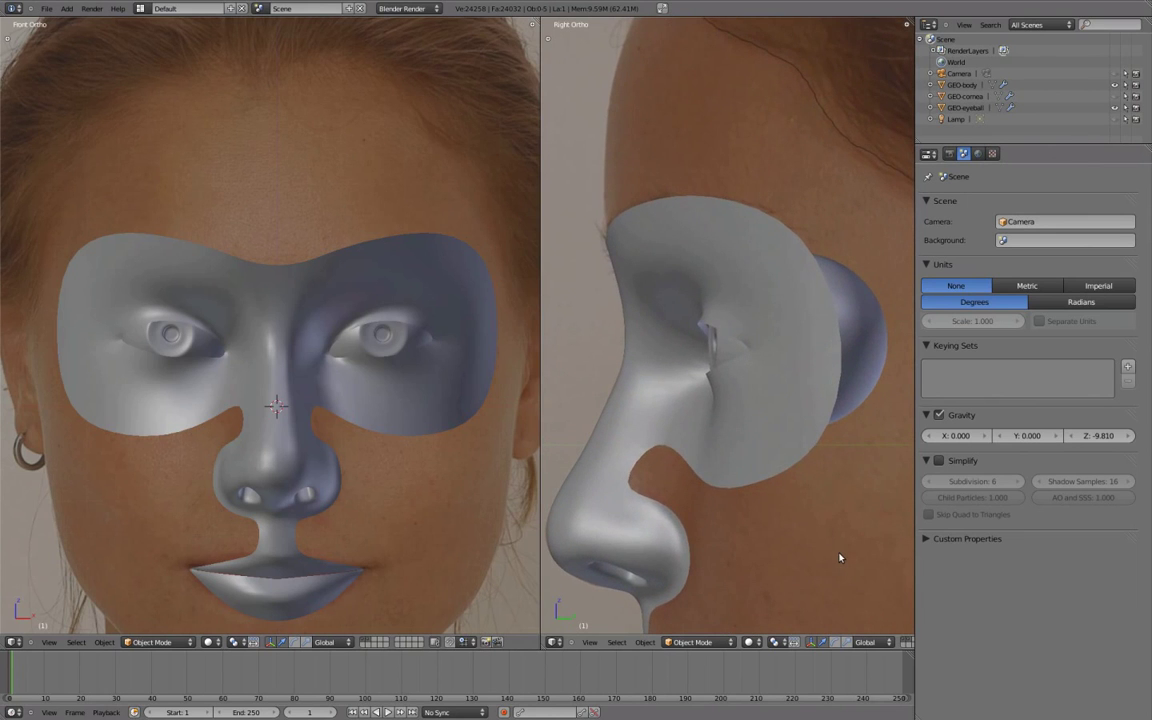